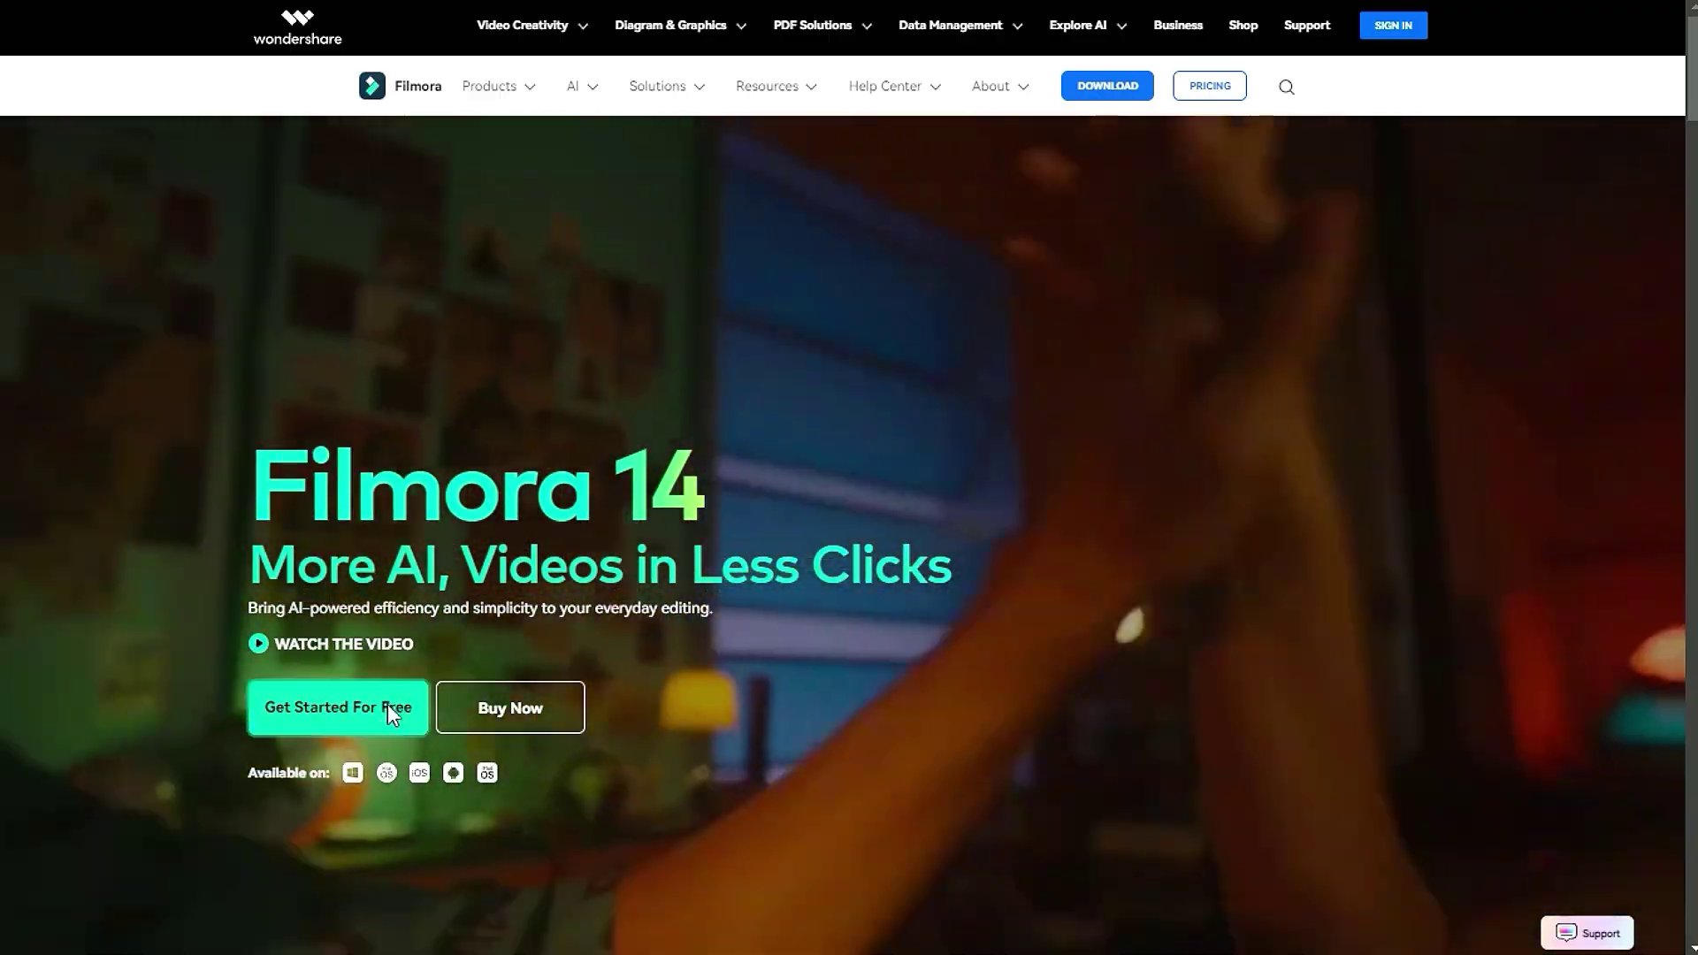
# Step: Save the free Filmora installer download, then subscribe to Filmora for Creators and view its notification bell options
pyautogui.click(387, 705)
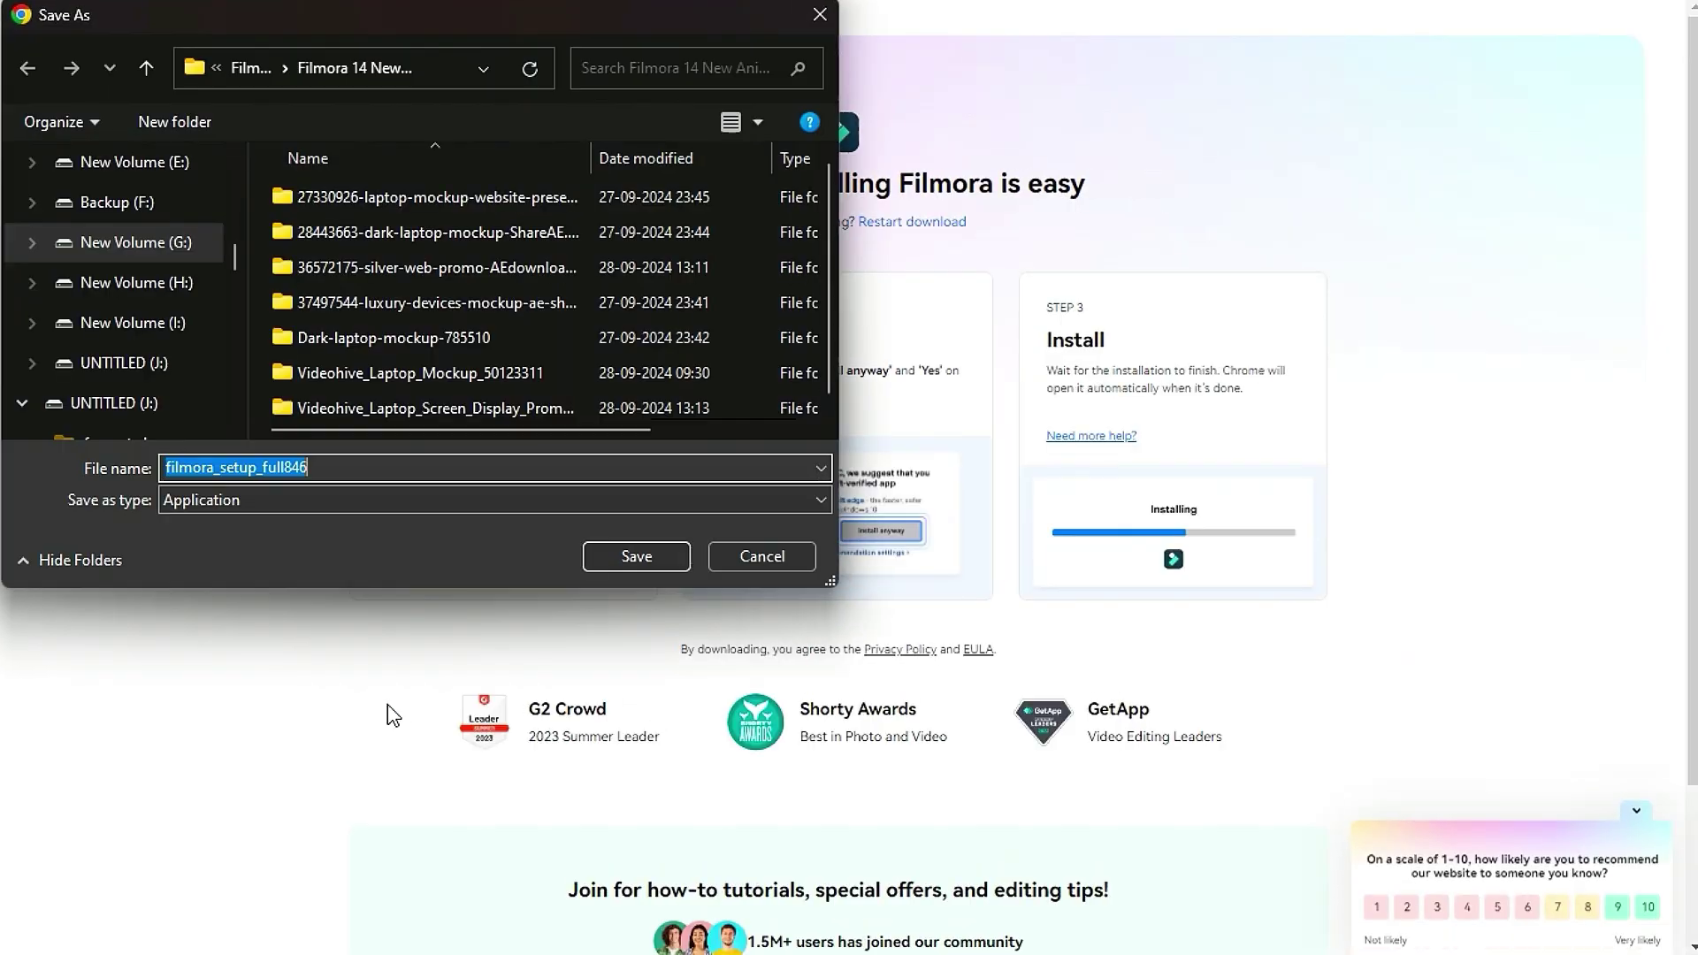
pyautogui.click(638, 556)
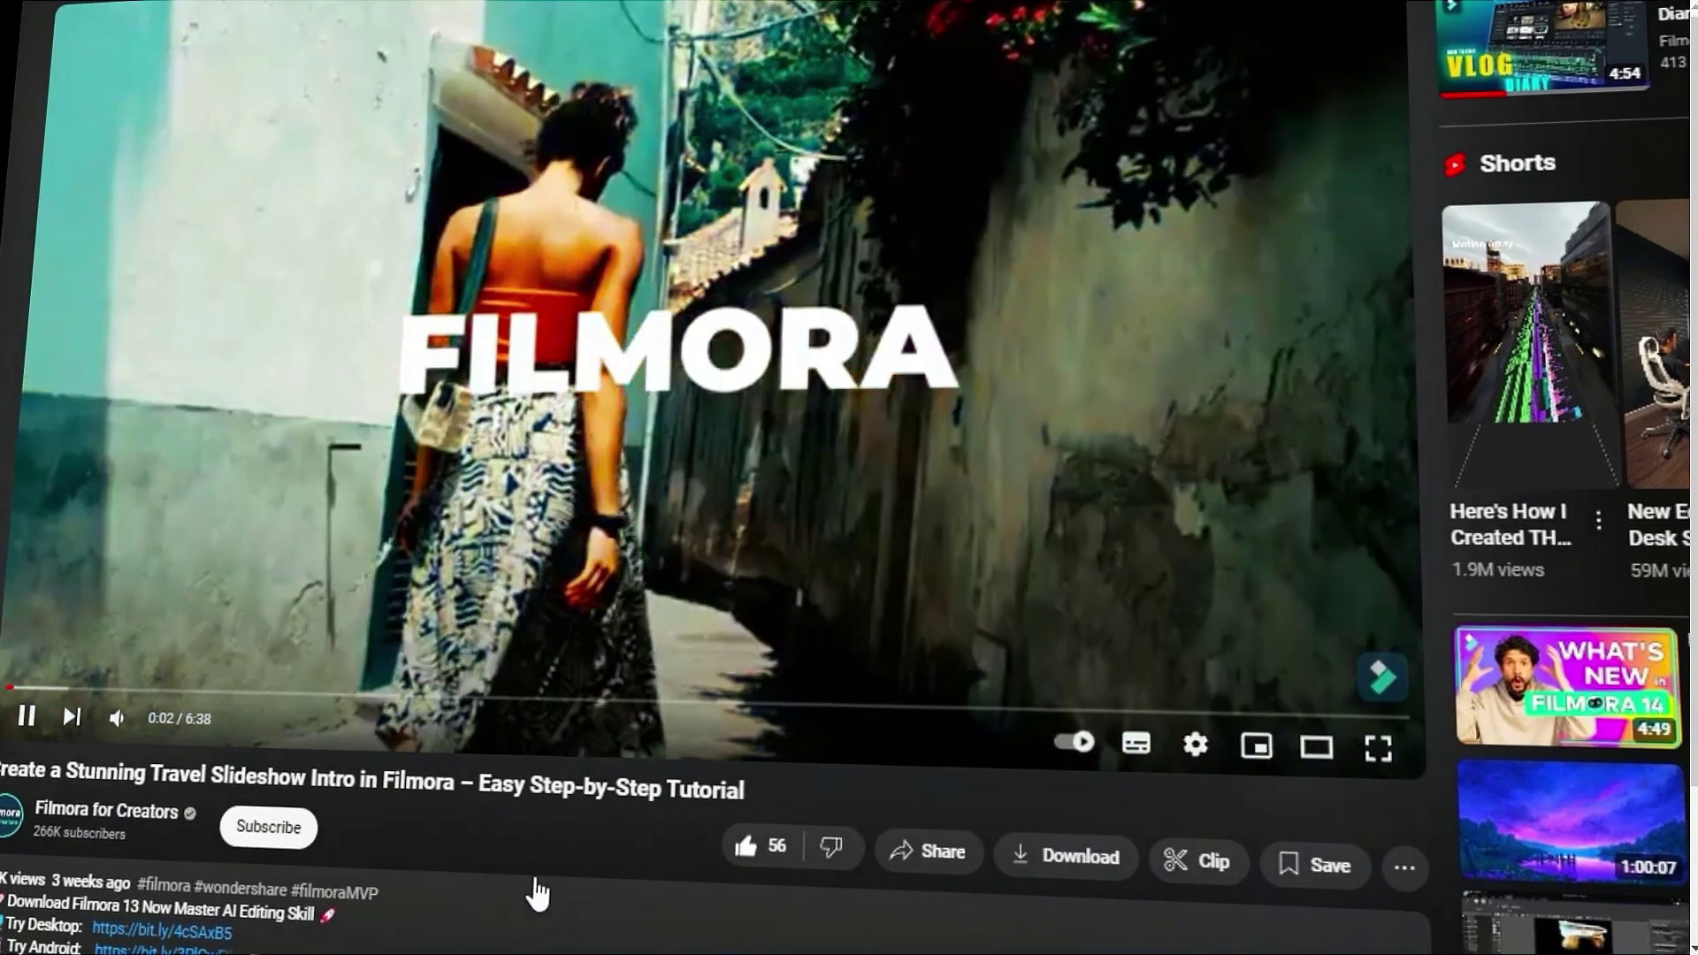
pyautogui.click(268, 827)
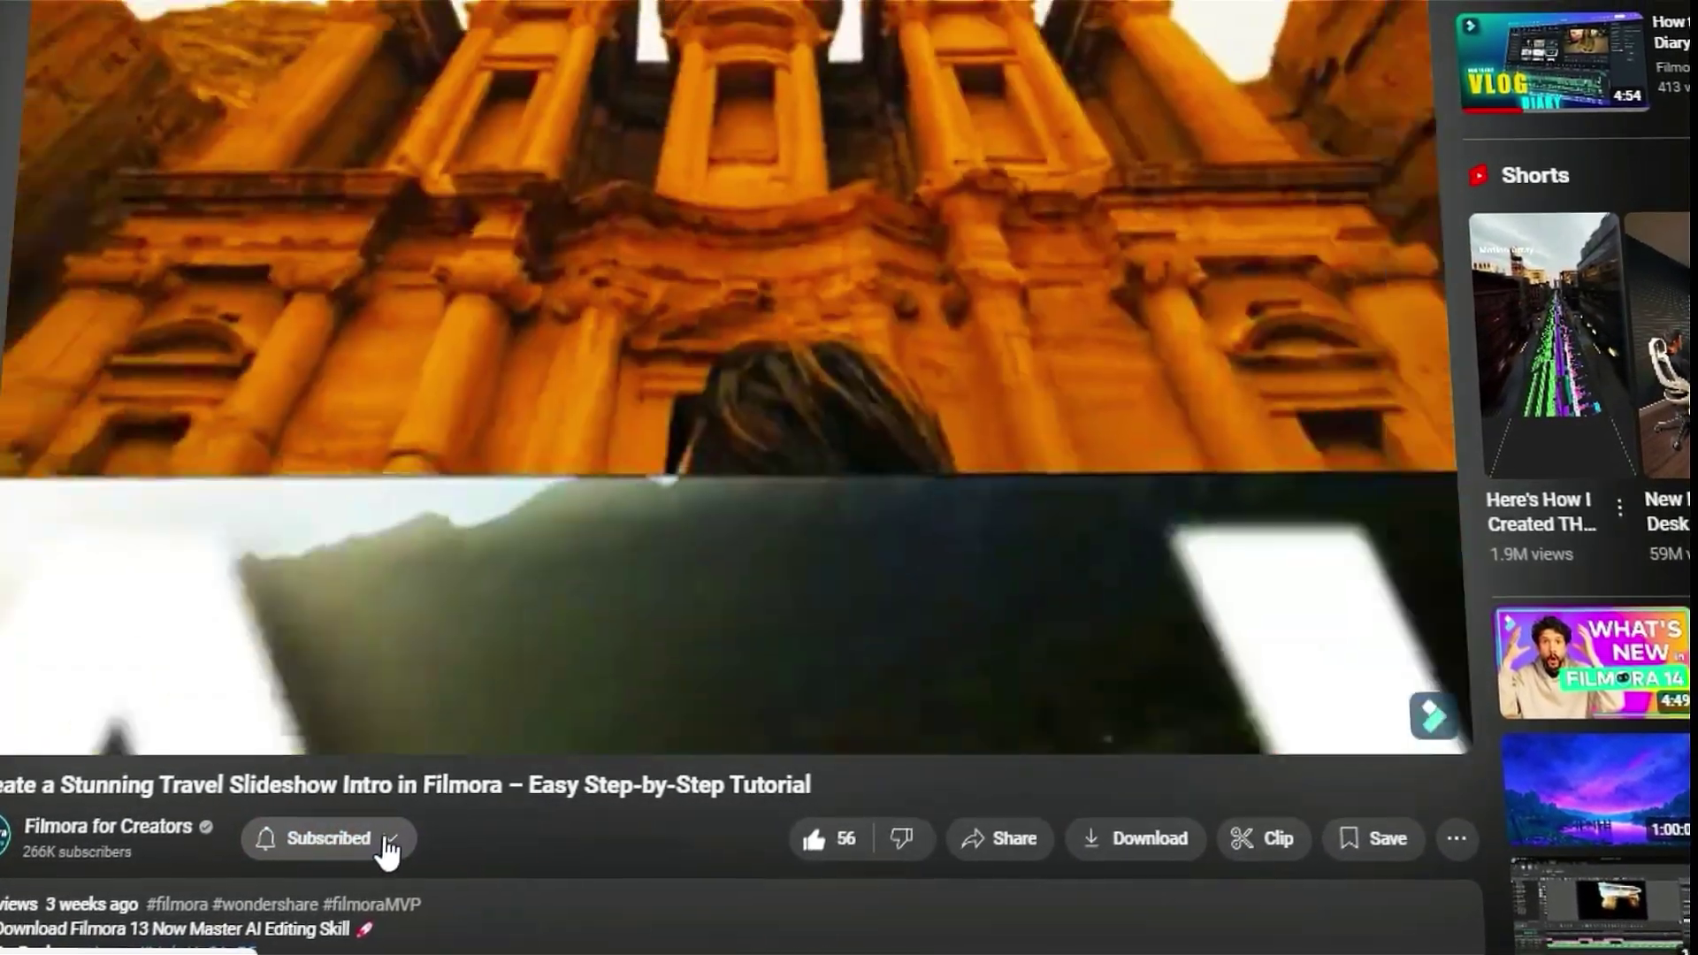
pyautogui.click(398, 851)
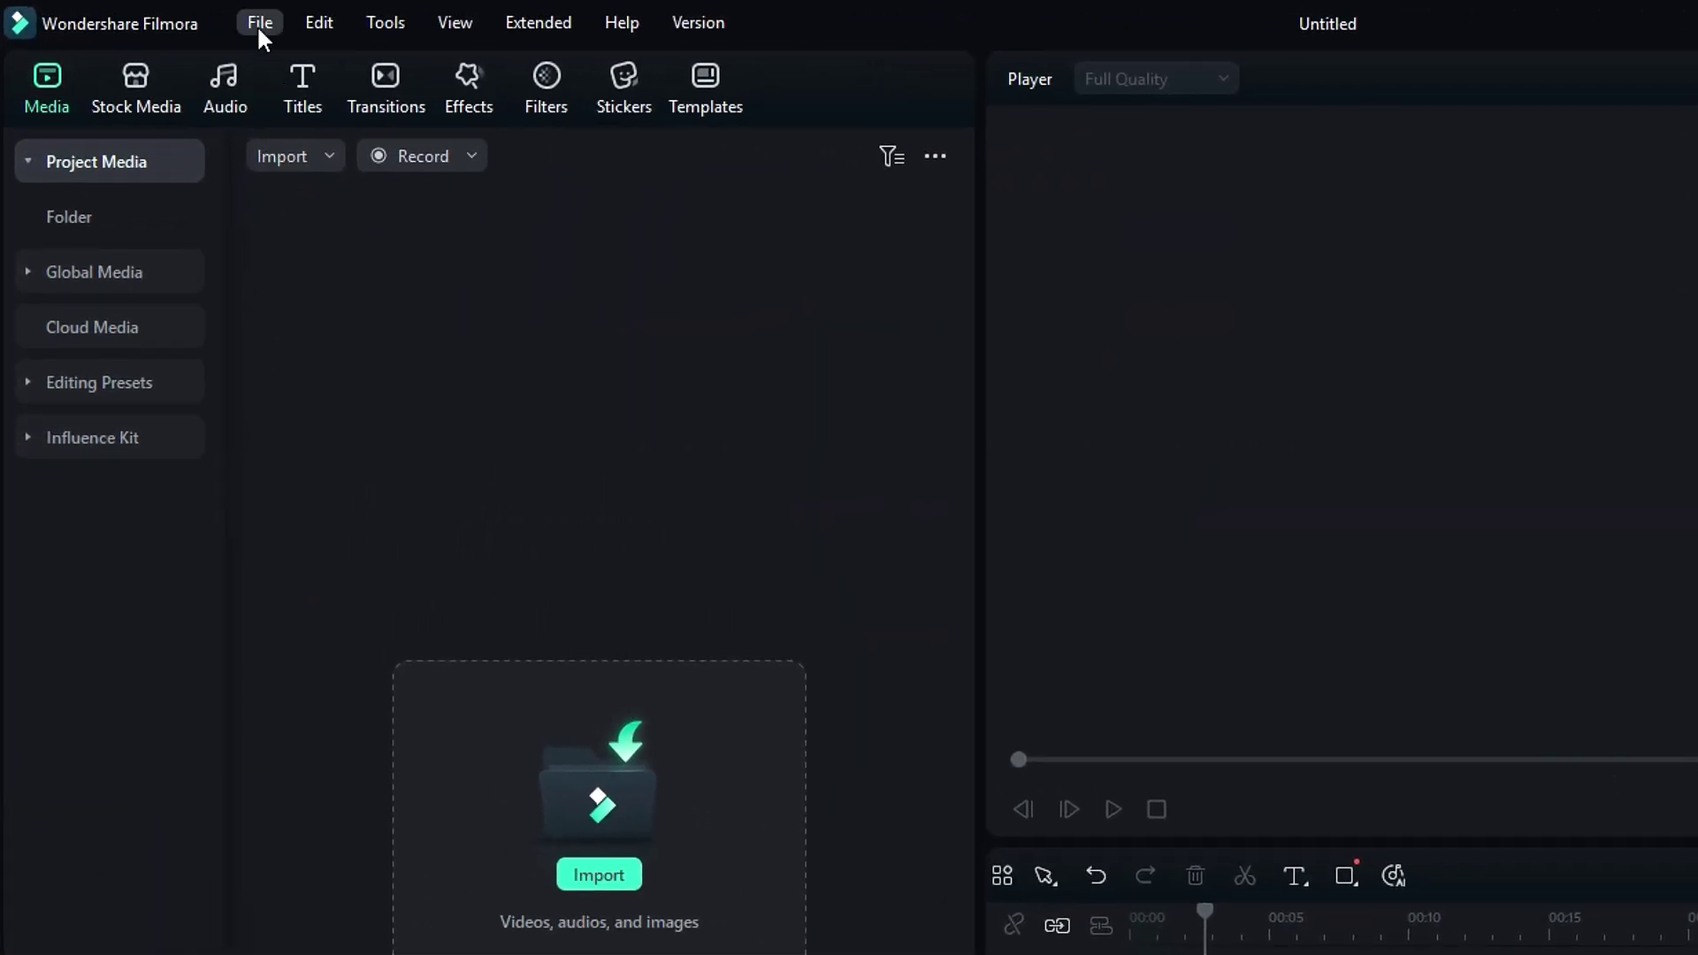
# Step: Start Record PC Screen from the File menu's Record Media submenu
pyautogui.click(260, 23)
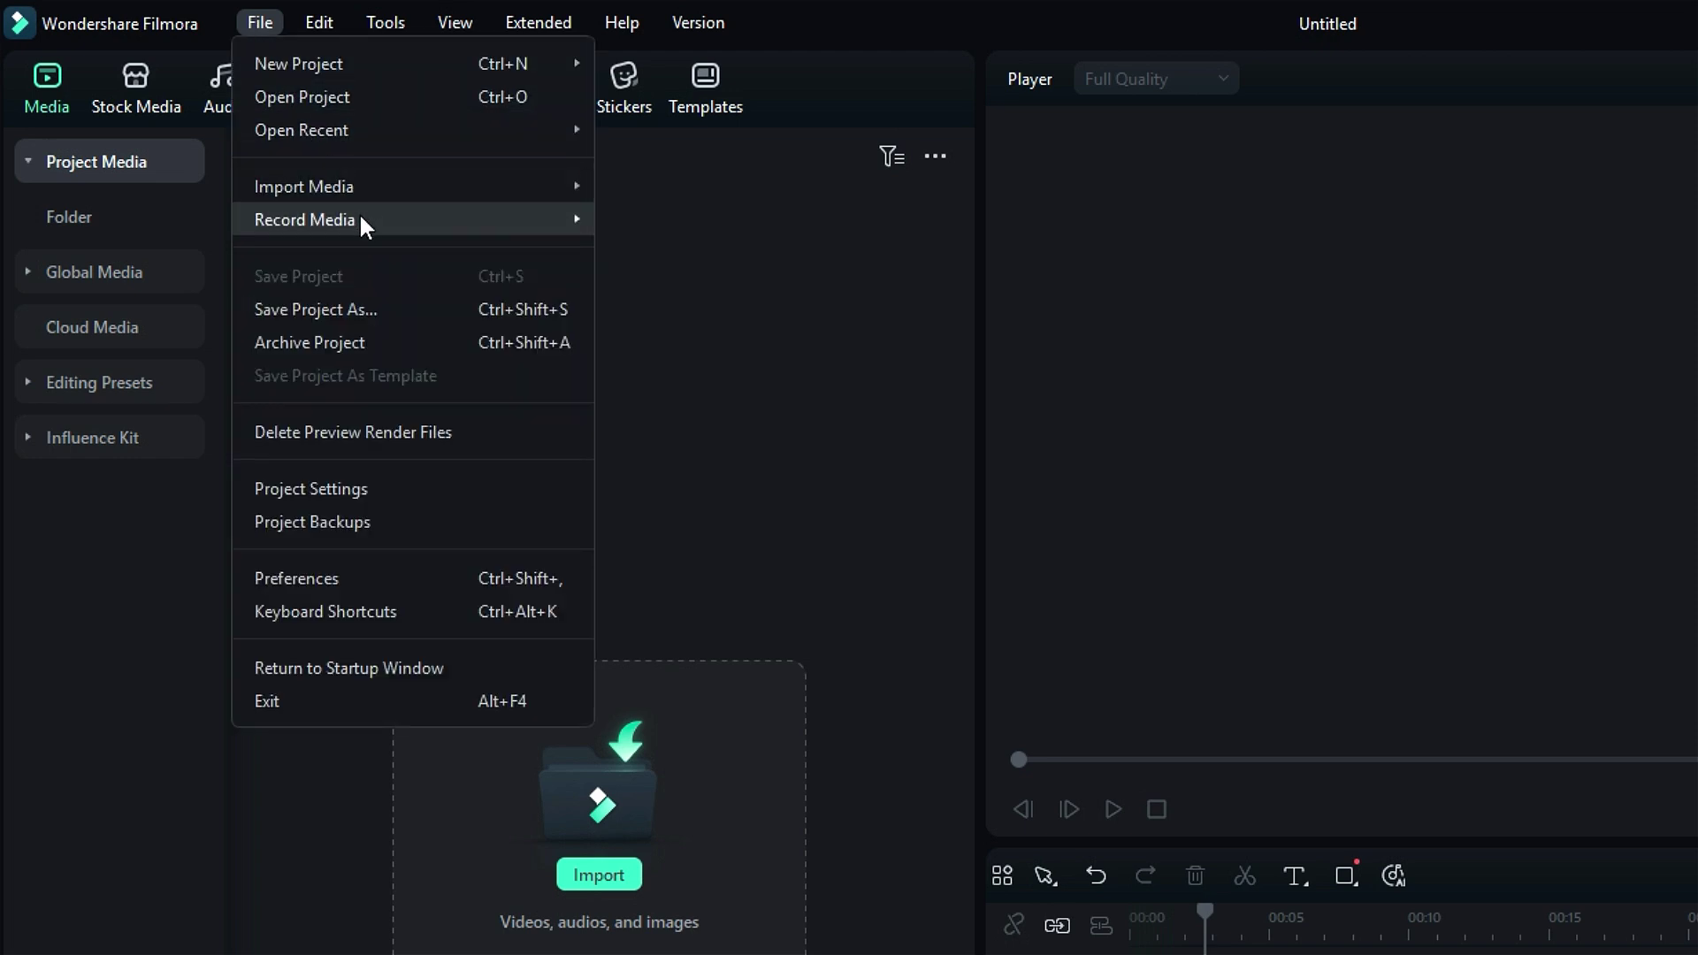
pyautogui.moveTo(248, 179)
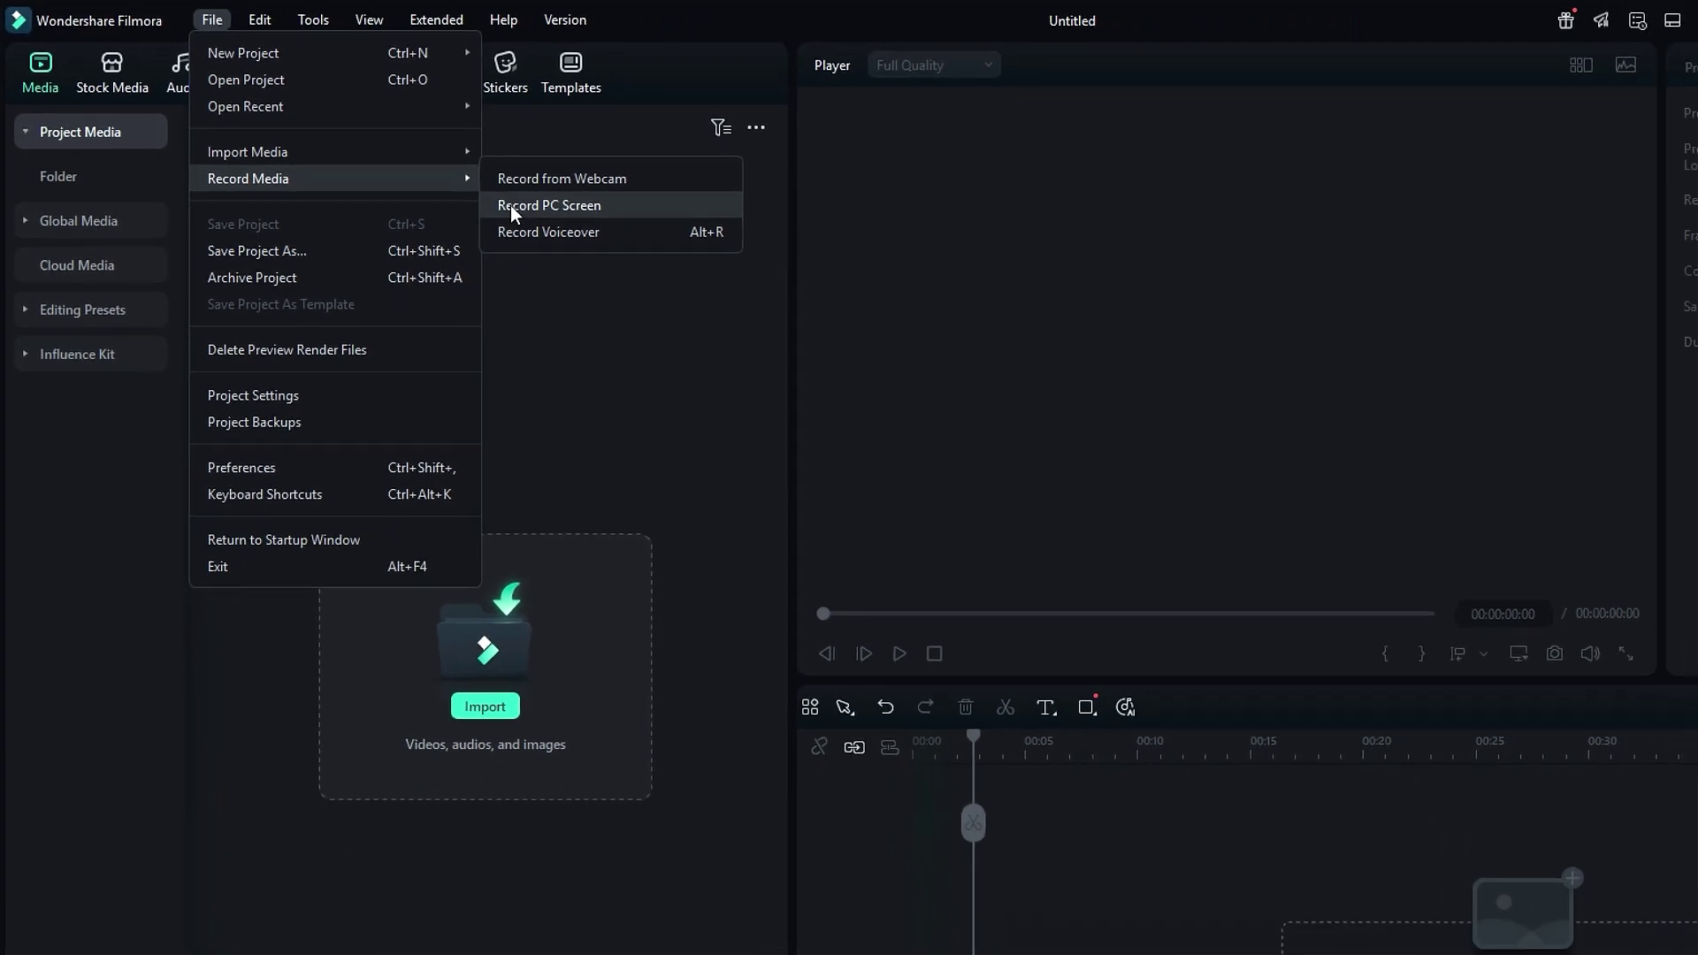
pyautogui.click(548, 206)
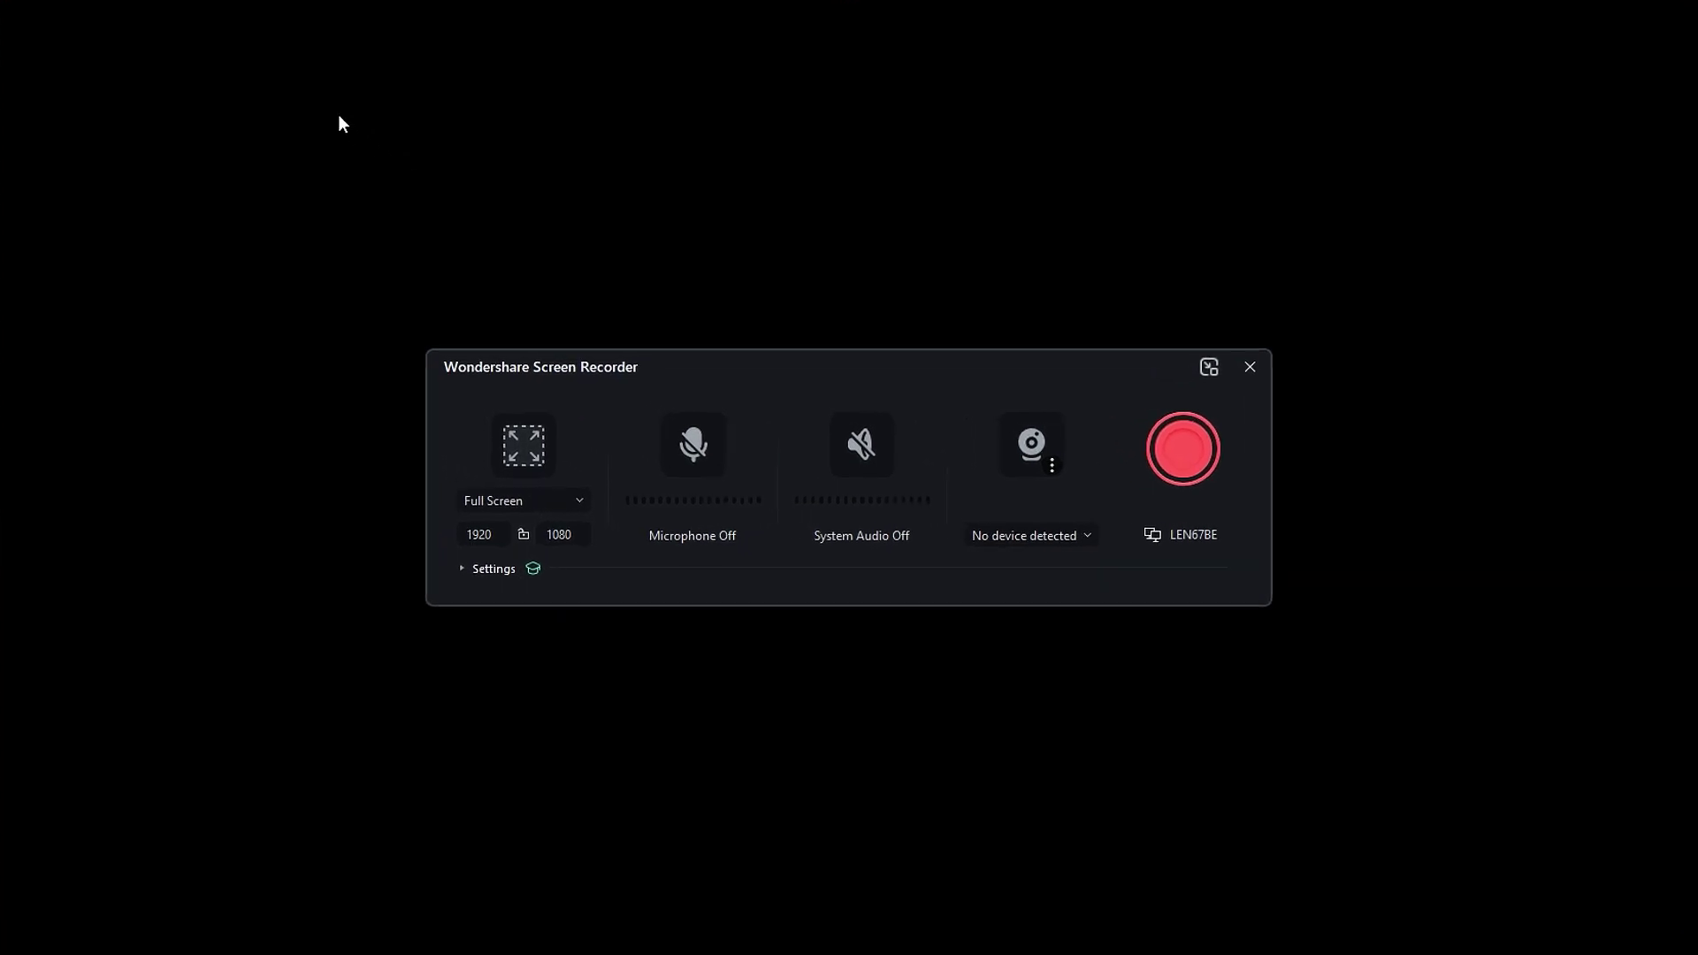
# Step: Switch the capture area to Custom and drag the region out to 1920 pixels wide
pyautogui.click(503, 507)
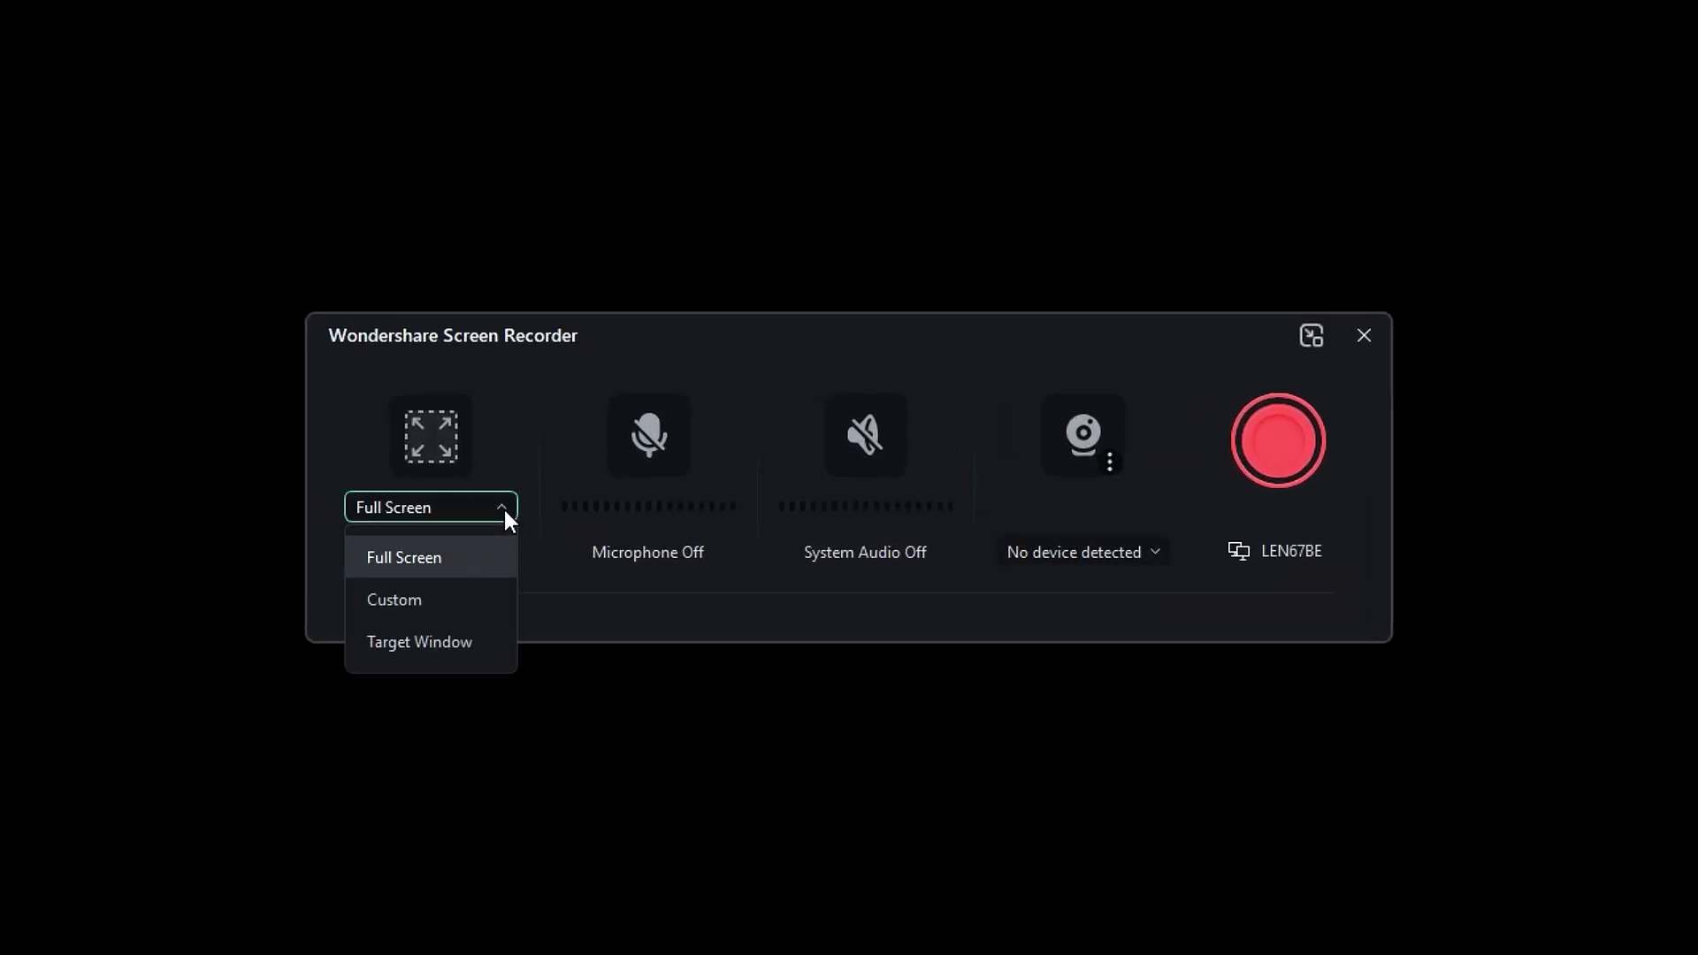
pyautogui.click(482, 603)
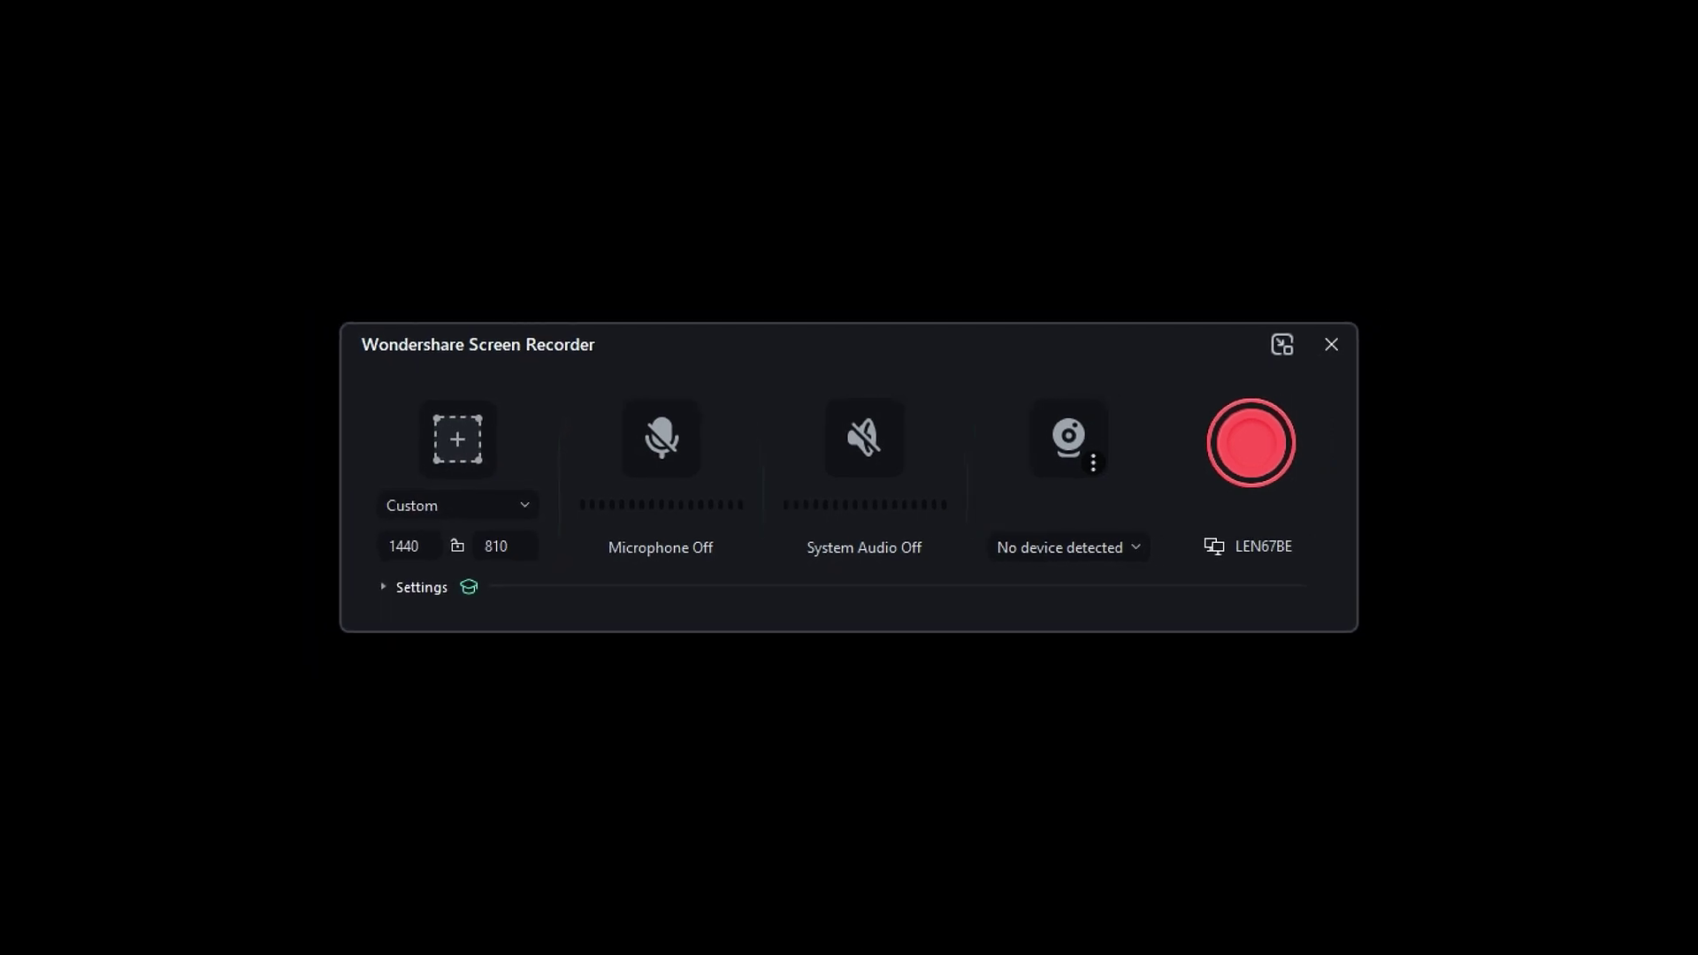
pyautogui.moveTo(1539, 485); pyautogui.dragTo(1648, 494)
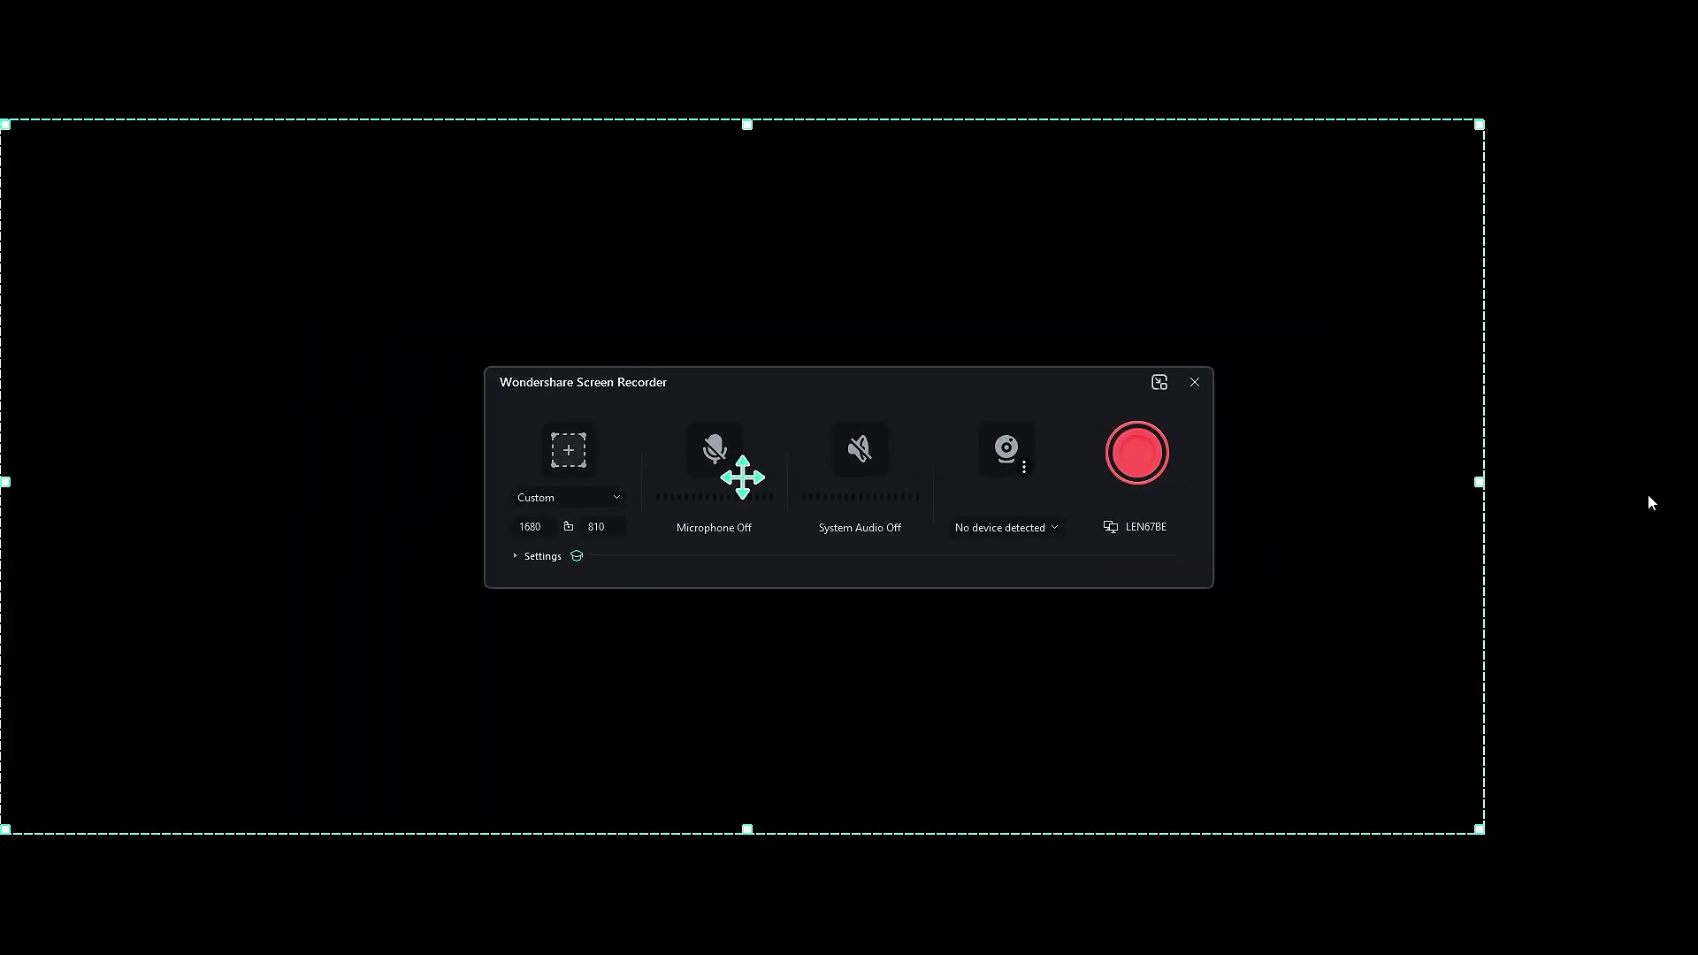
pyautogui.moveTo(1482, 484); pyautogui.dragTo(1691, 484)
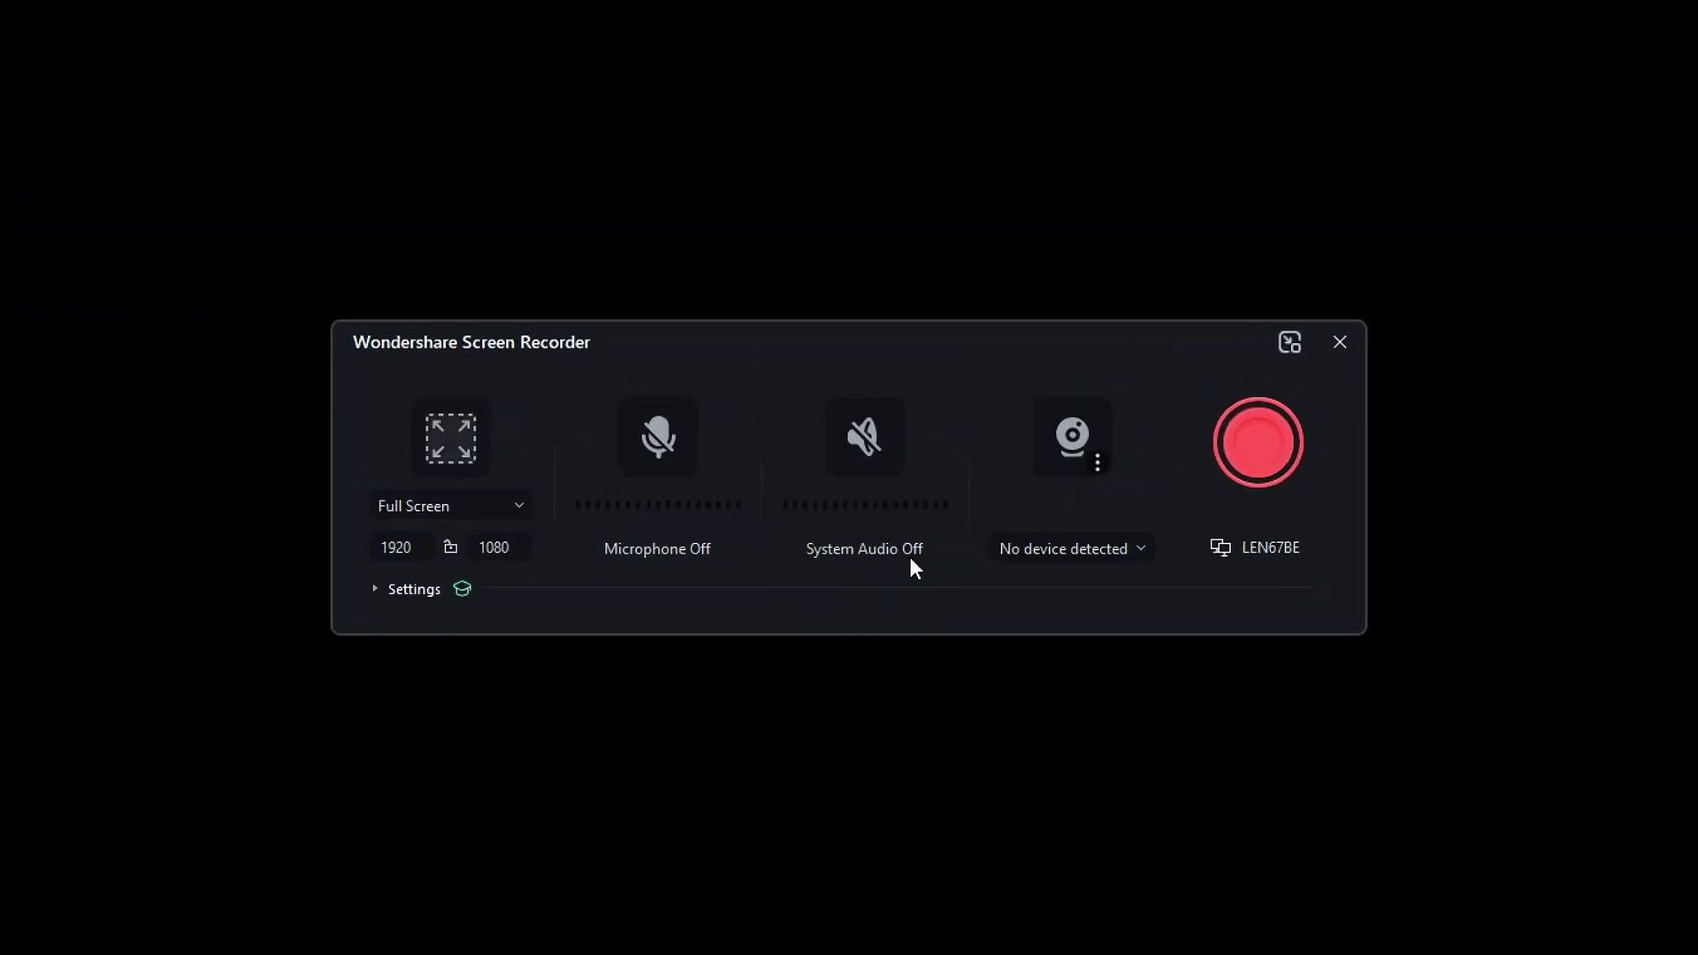
# Step: Enable system audio, microphone and webcam, keeping current devices, and view the camera's shape options
pyautogui.click(874, 436)
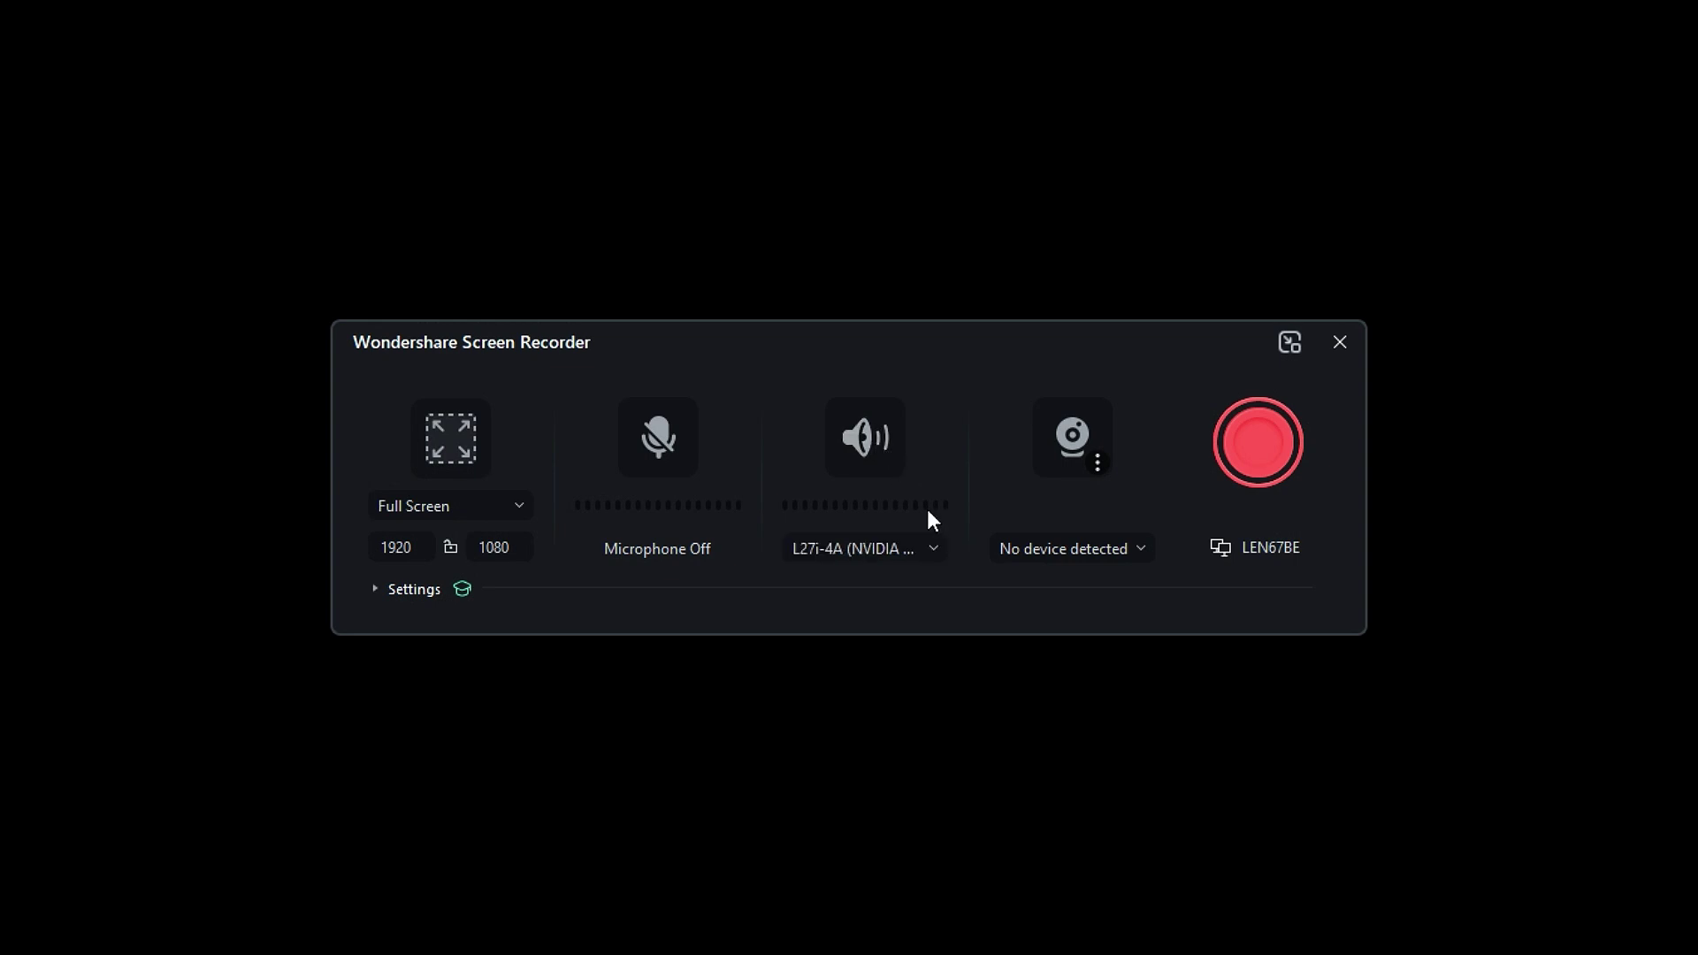
pyautogui.click(935, 543)
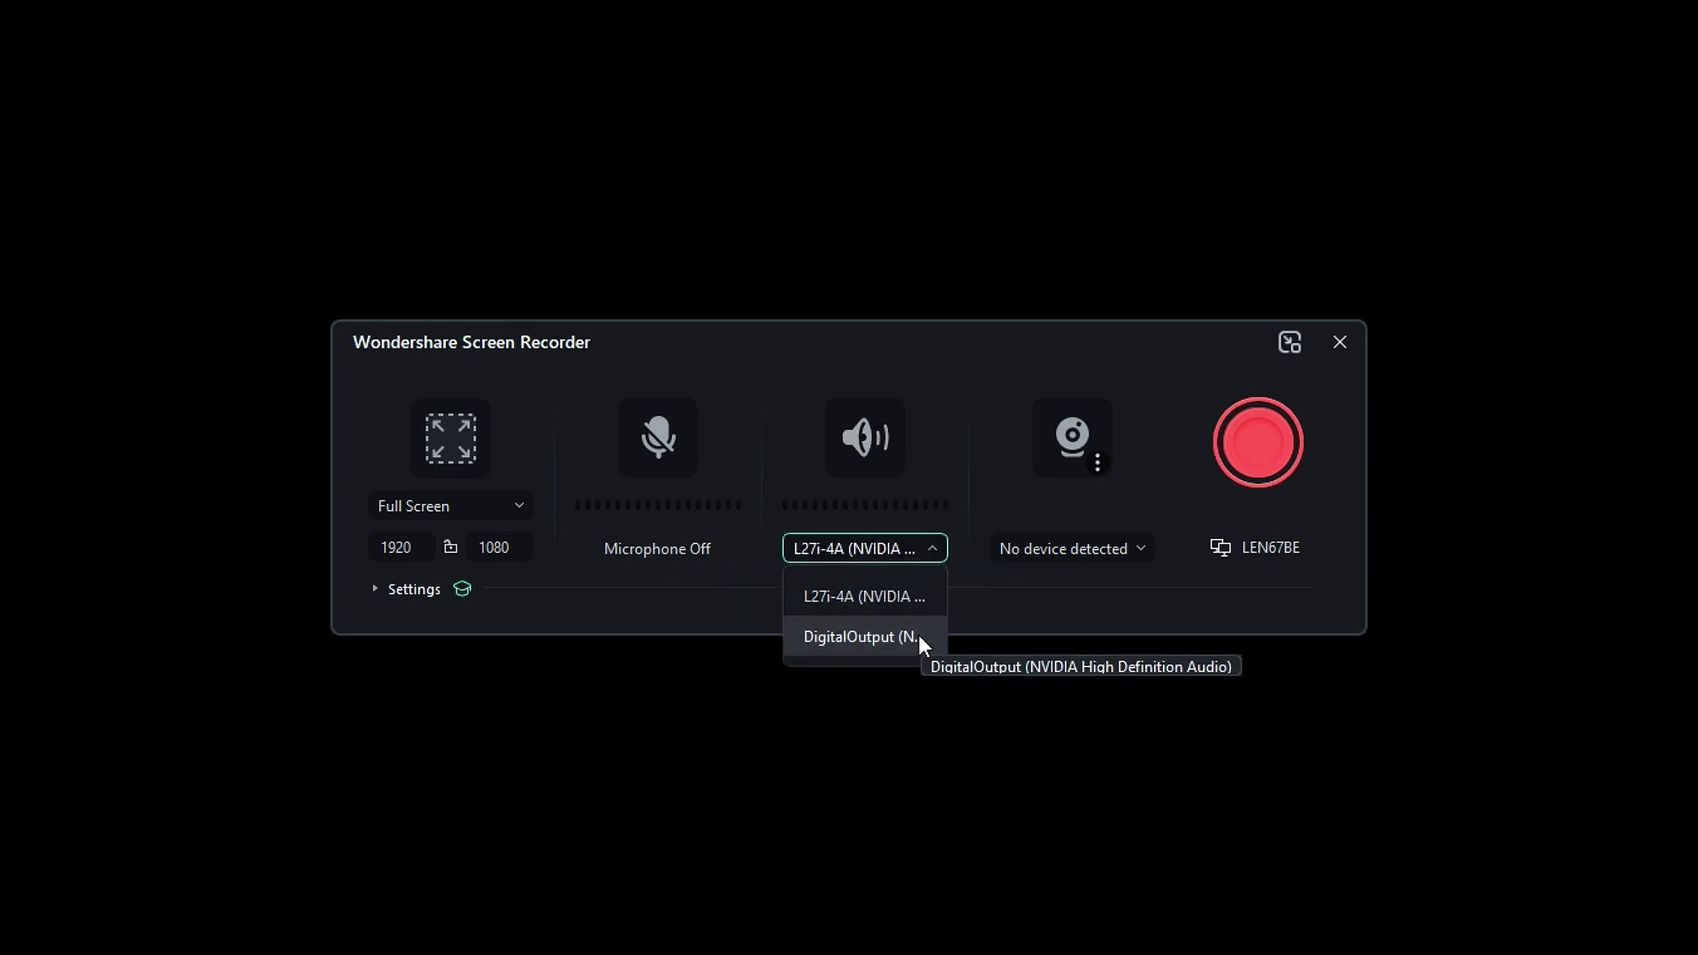
pyautogui.click(709, 547)
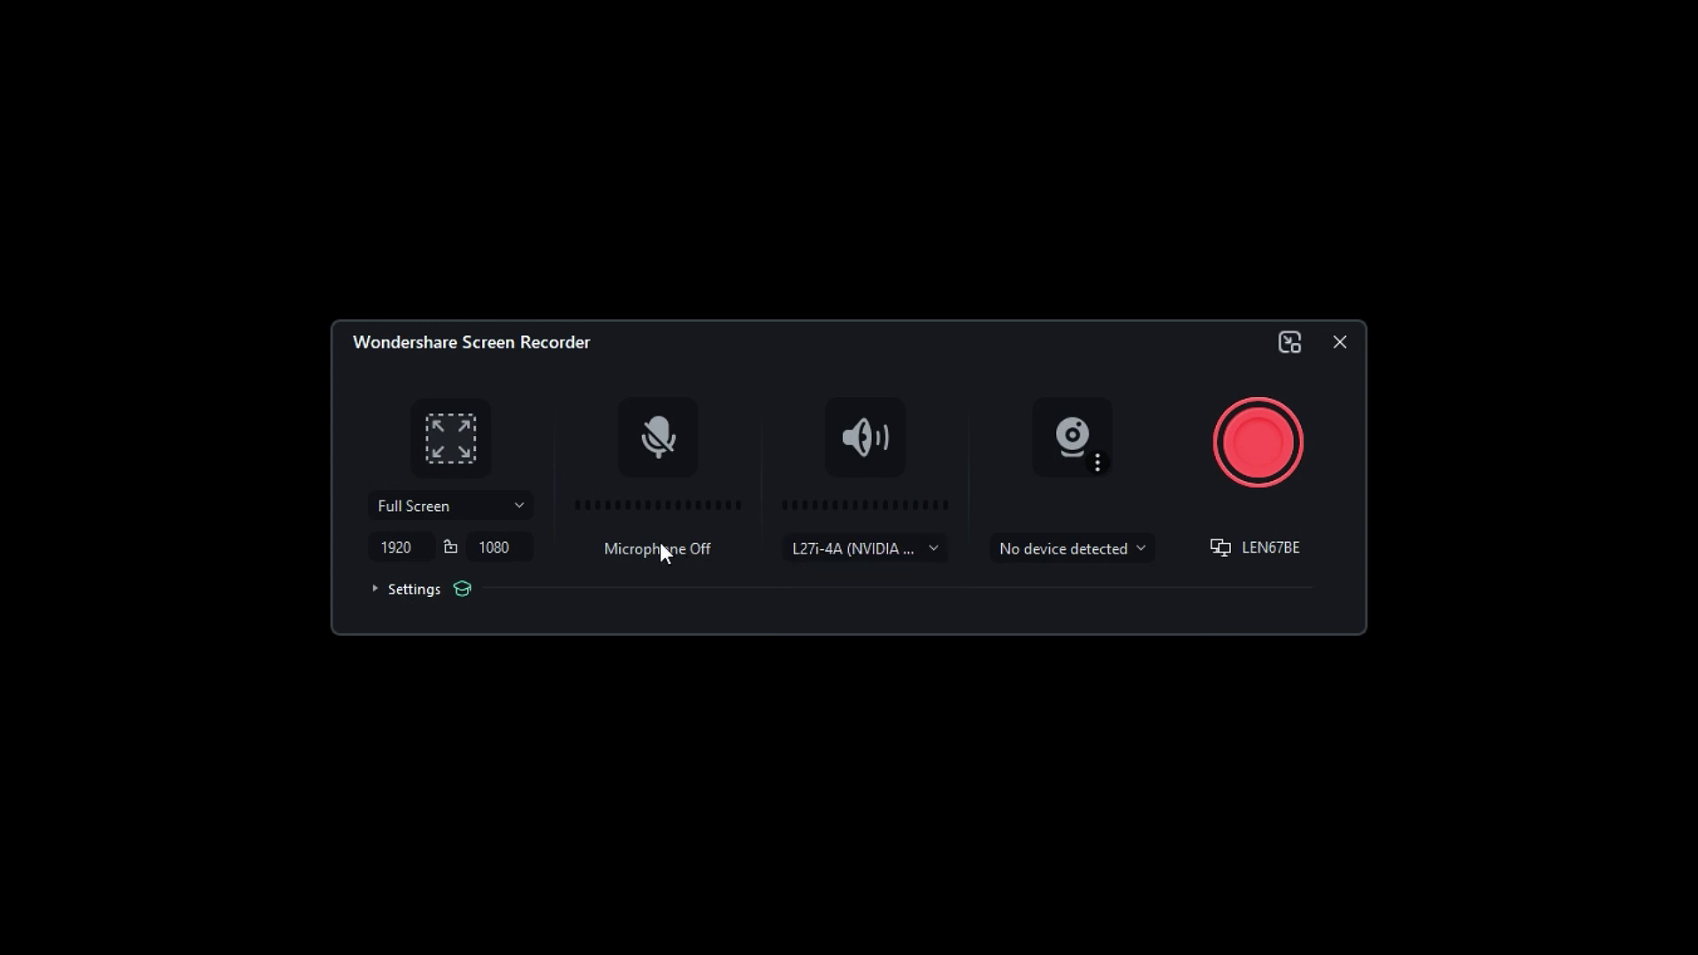
pyautogui.click(650, 459)
pyautogui.click(734, 549)
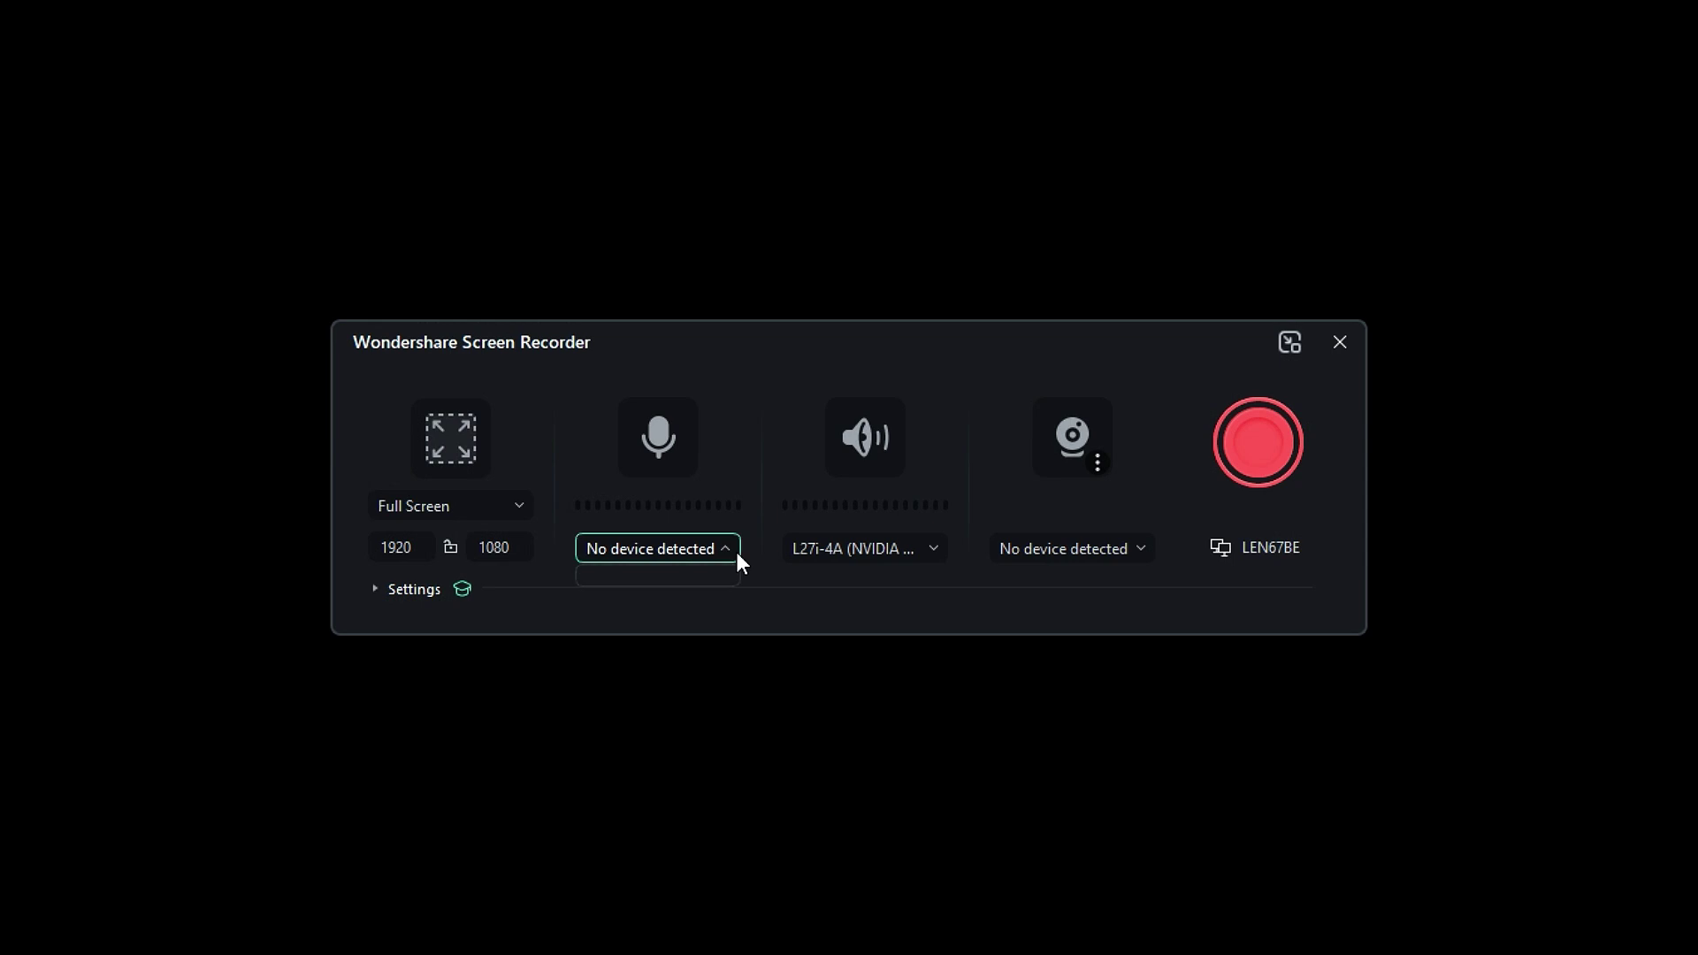
pyautogui.click(665, 453)
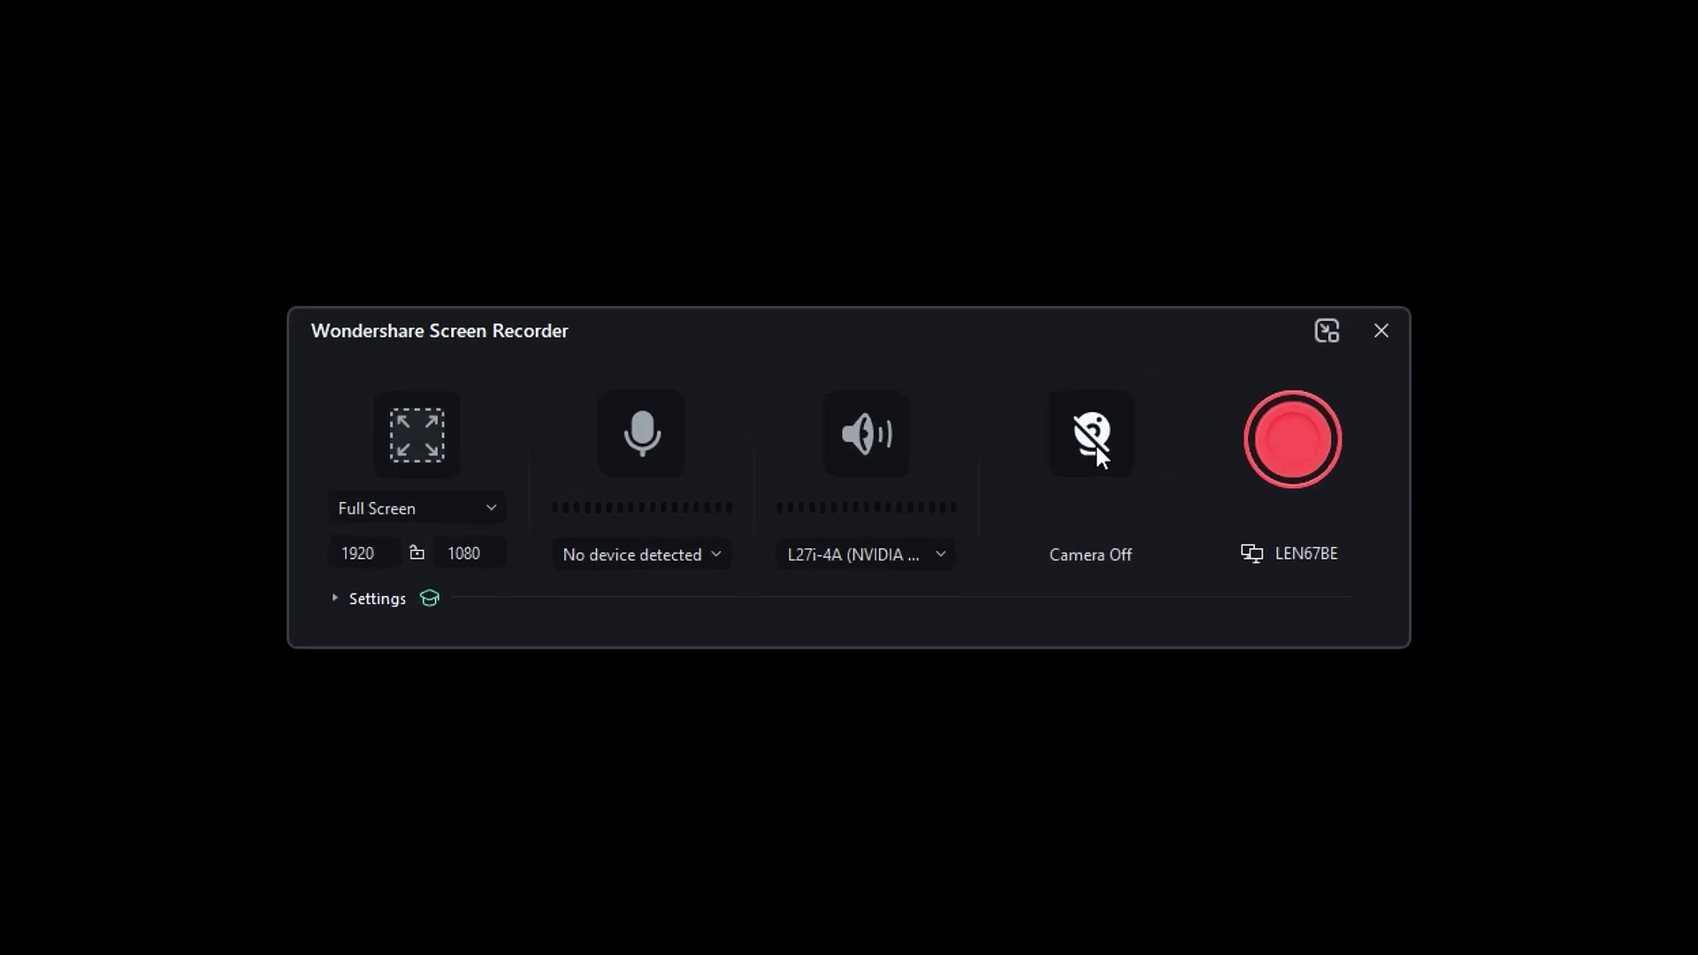
pyautogui.click(1095, 443)
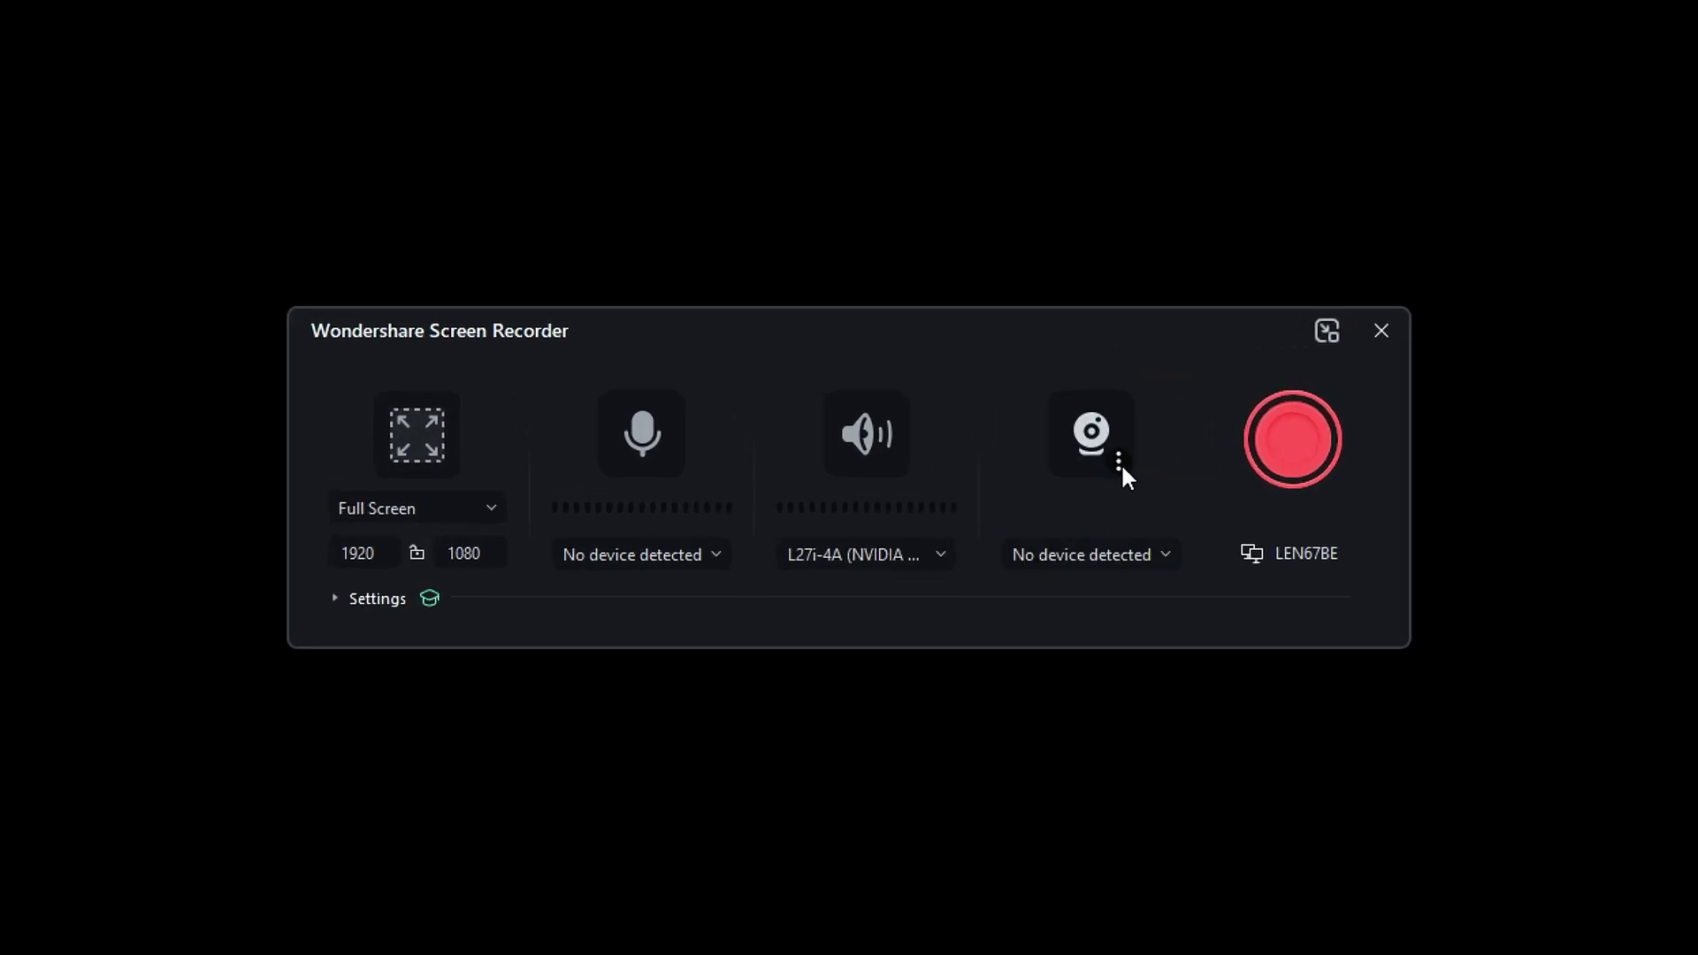
pyautogui.click(1121, 461)
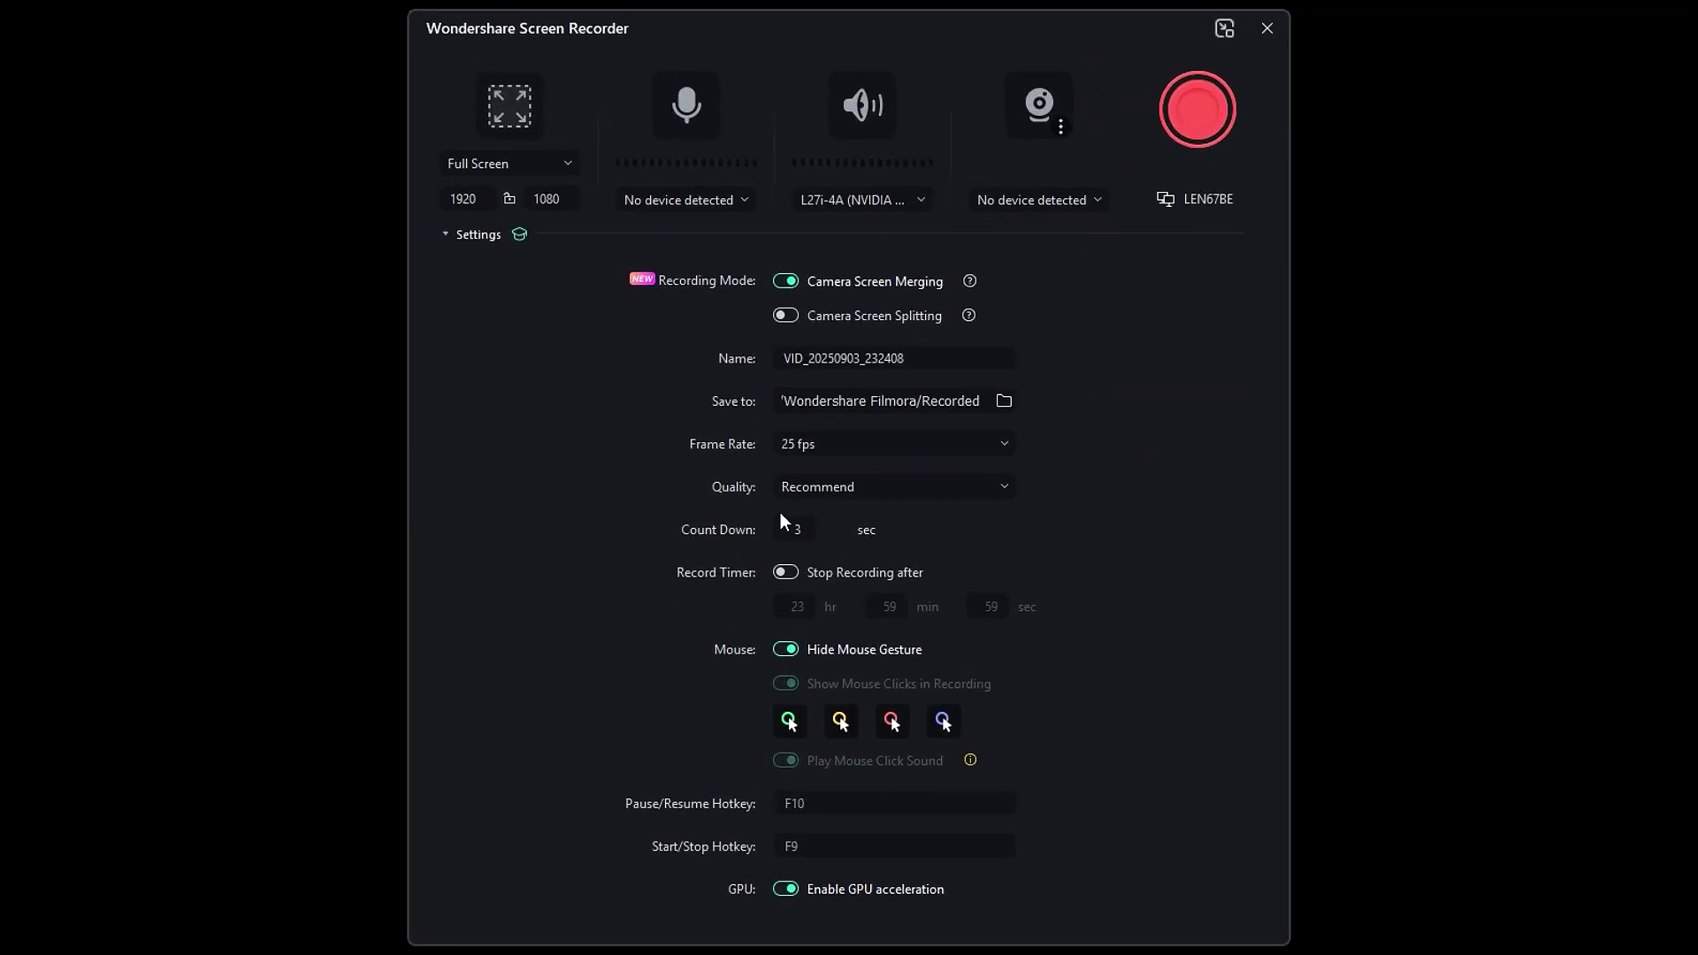
# Step: Keep 25 fps and Recommend quality, and leave Hide Mouse Gesture on after toggling it
pyautogui.click(1006, 443)
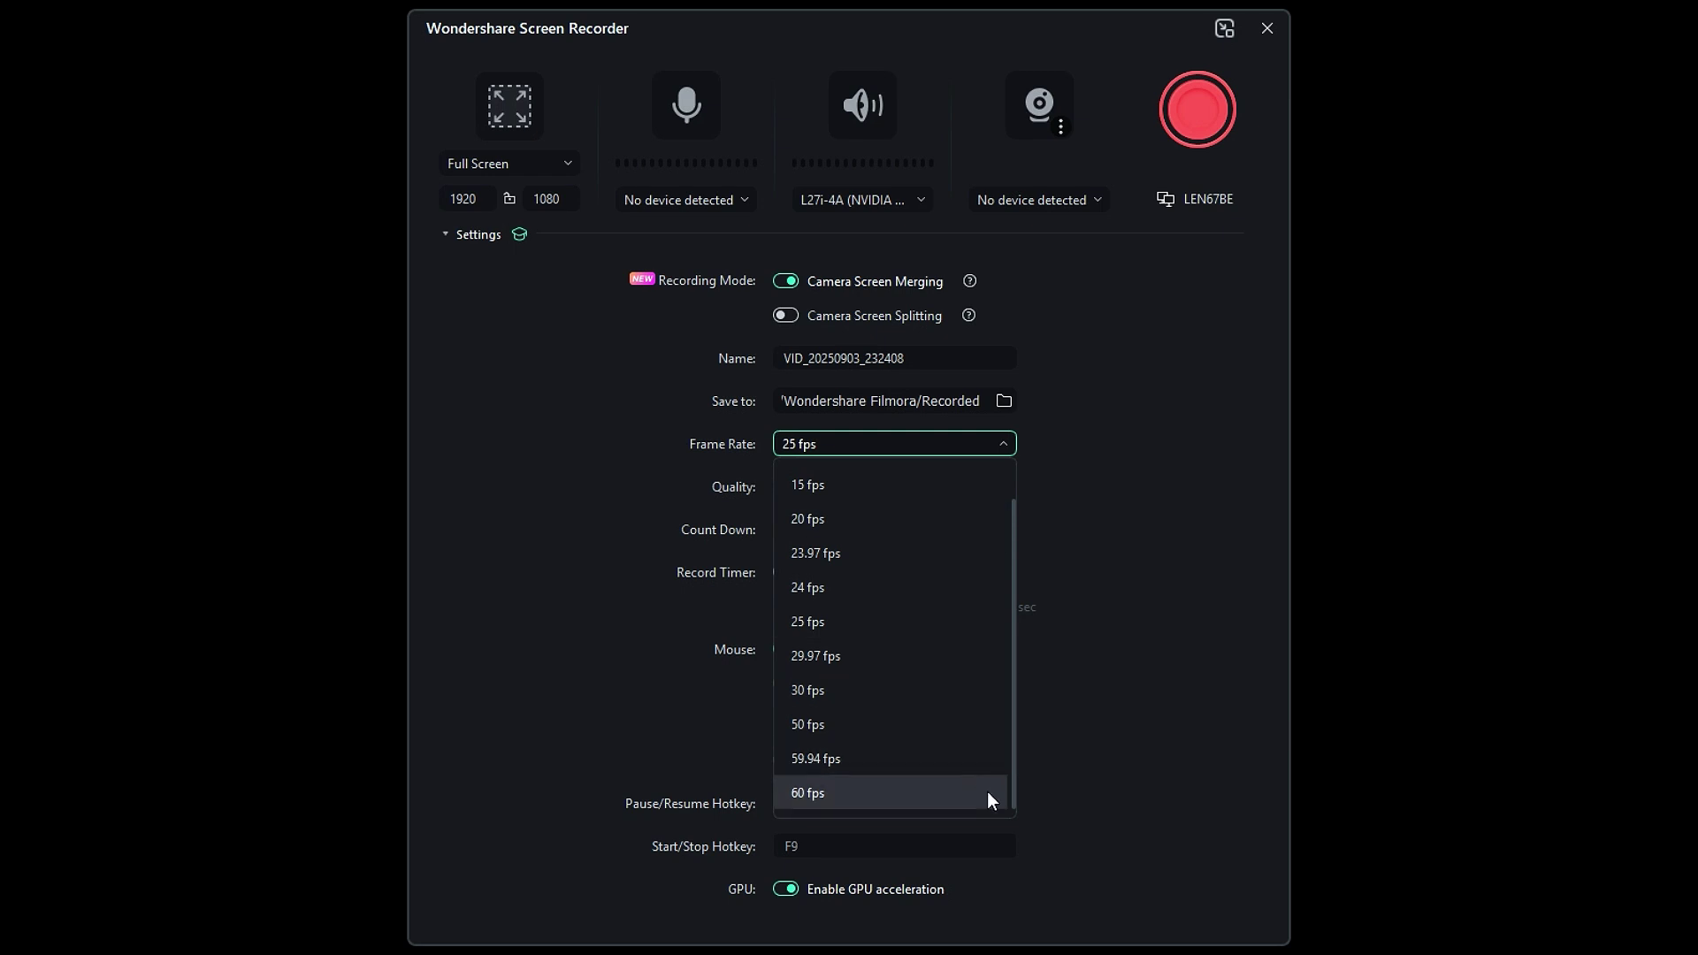
pyautogui.click(1048, 497)
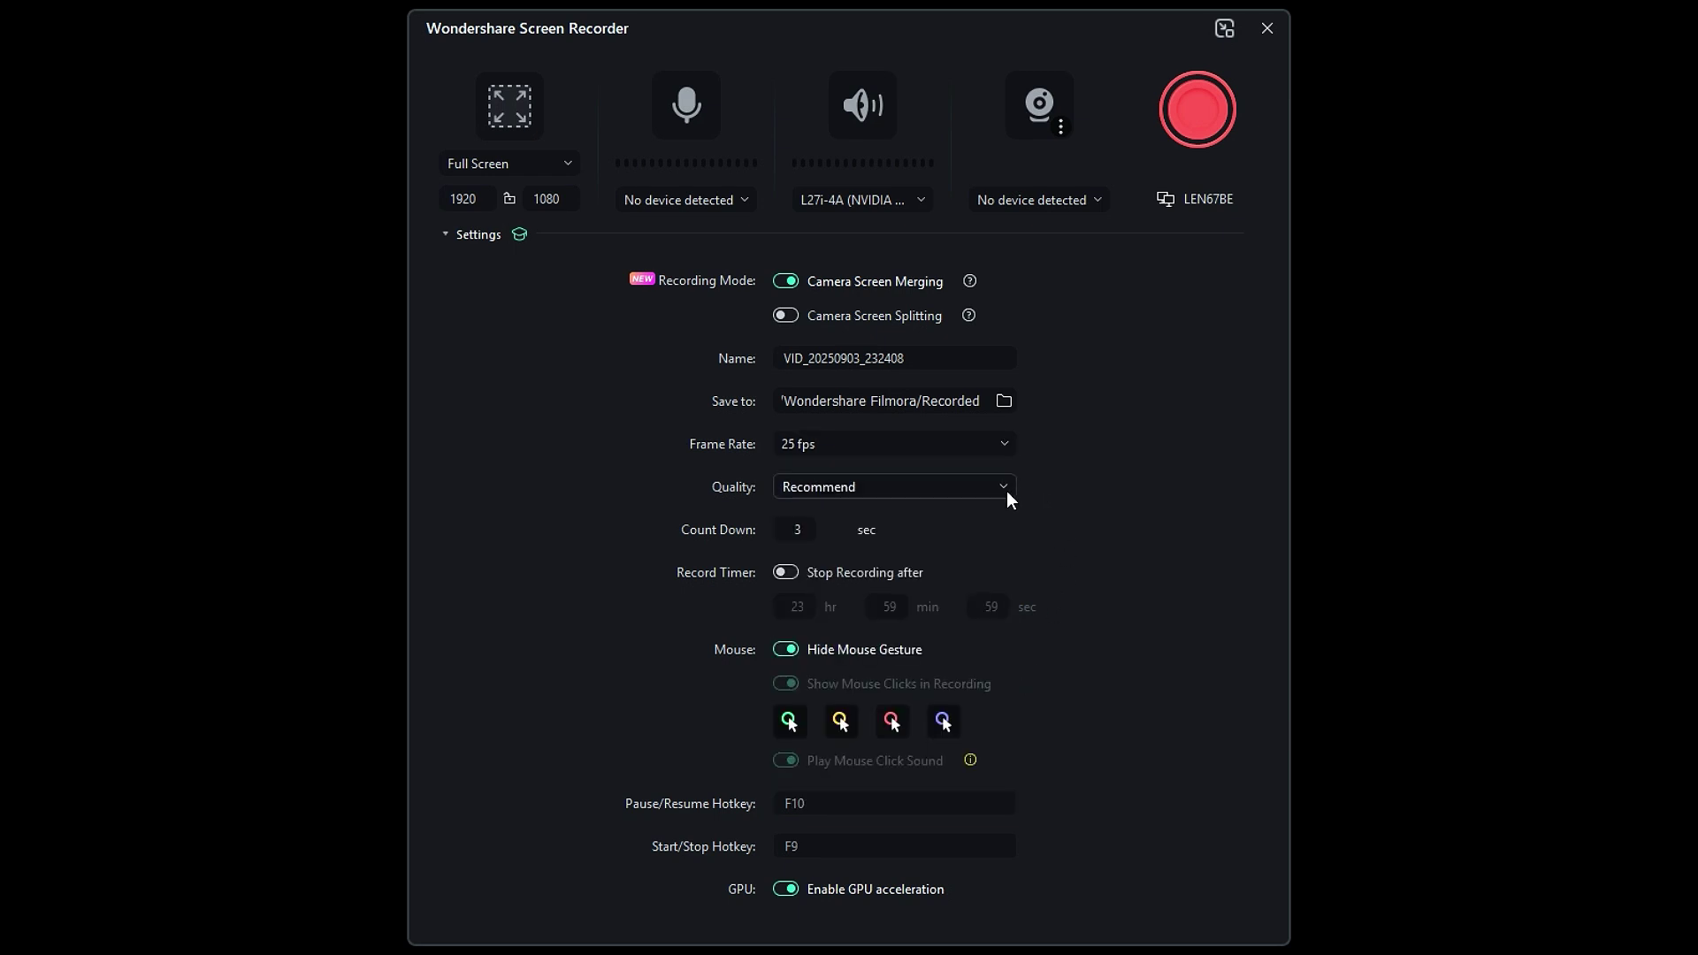
pyautogui.click(1007, 492)
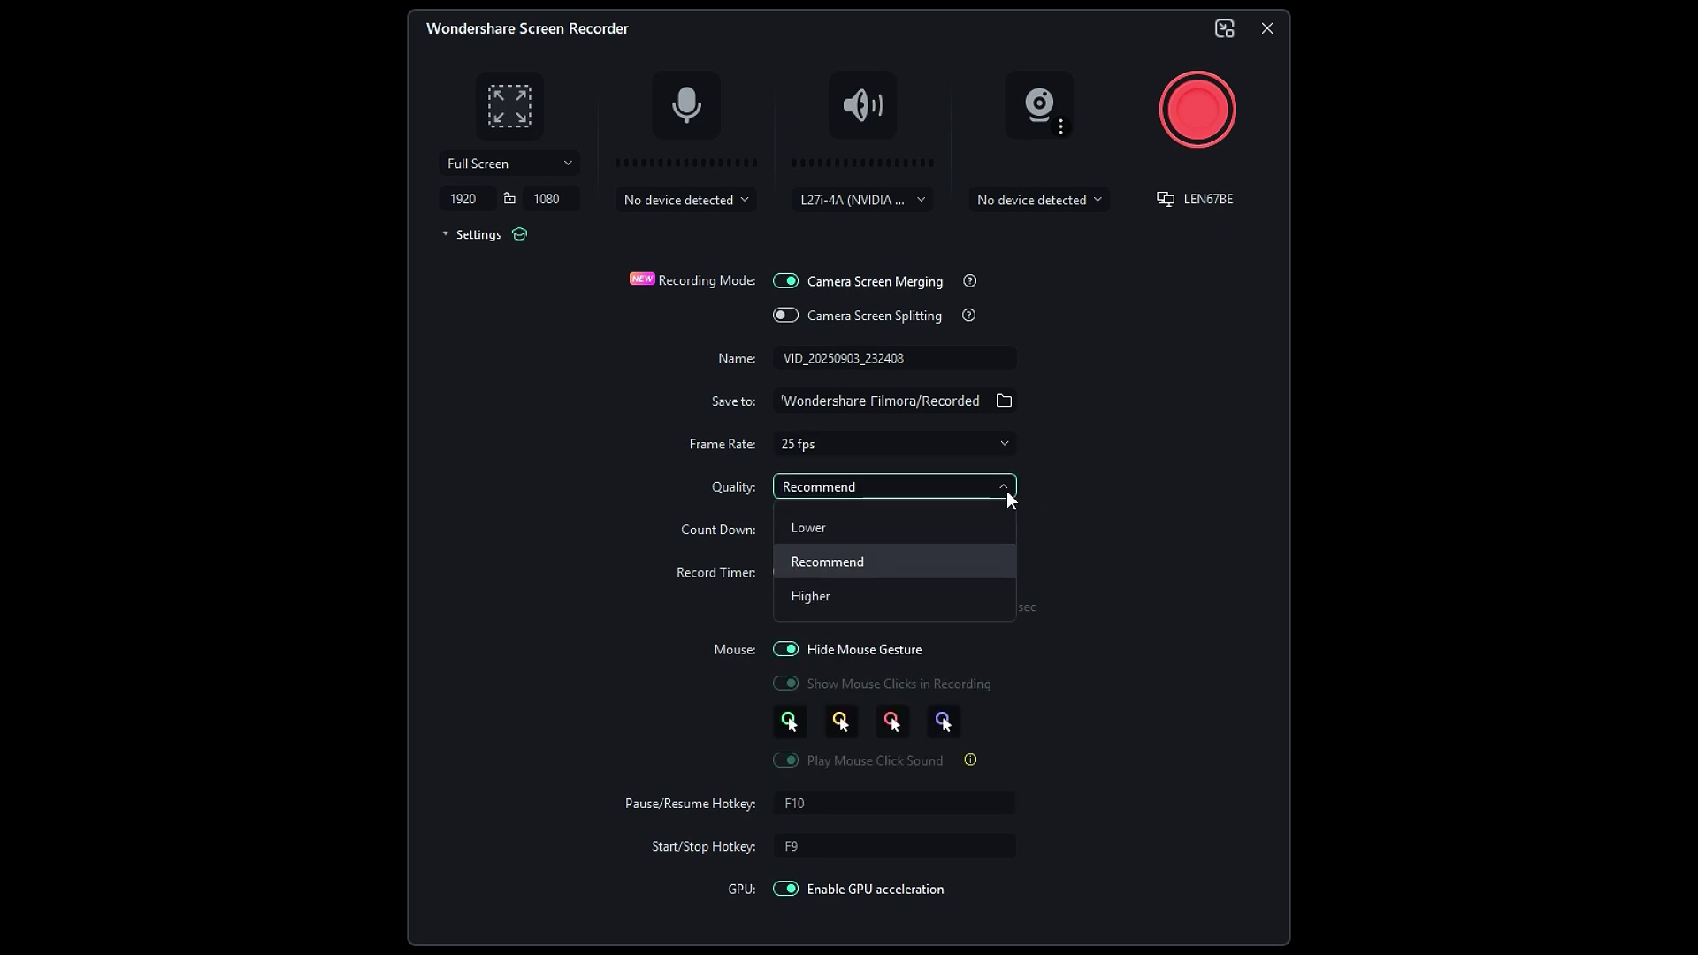
pyautogui.click(996, 601)
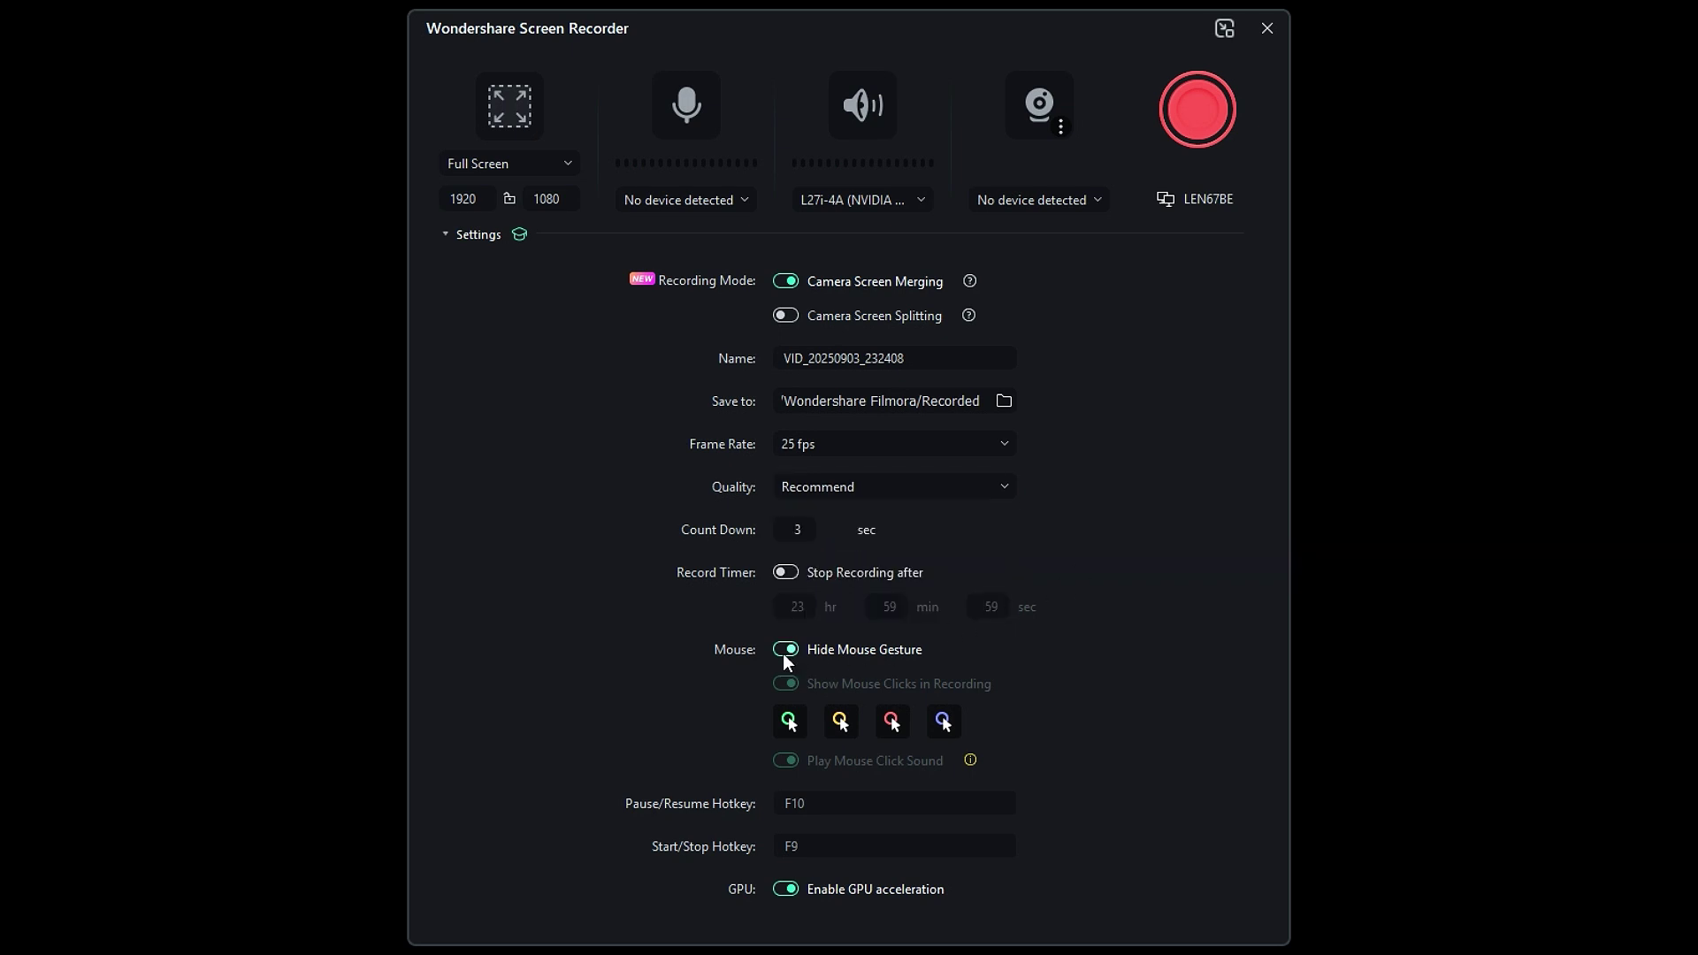
pyautogui.click(783, 651)
pyautogui.click(784, 650)
# Step: Review the pause/resume and start/stop hotkeys, then switch to Camera Screen Splitting
pyautogui.click(835, 801)
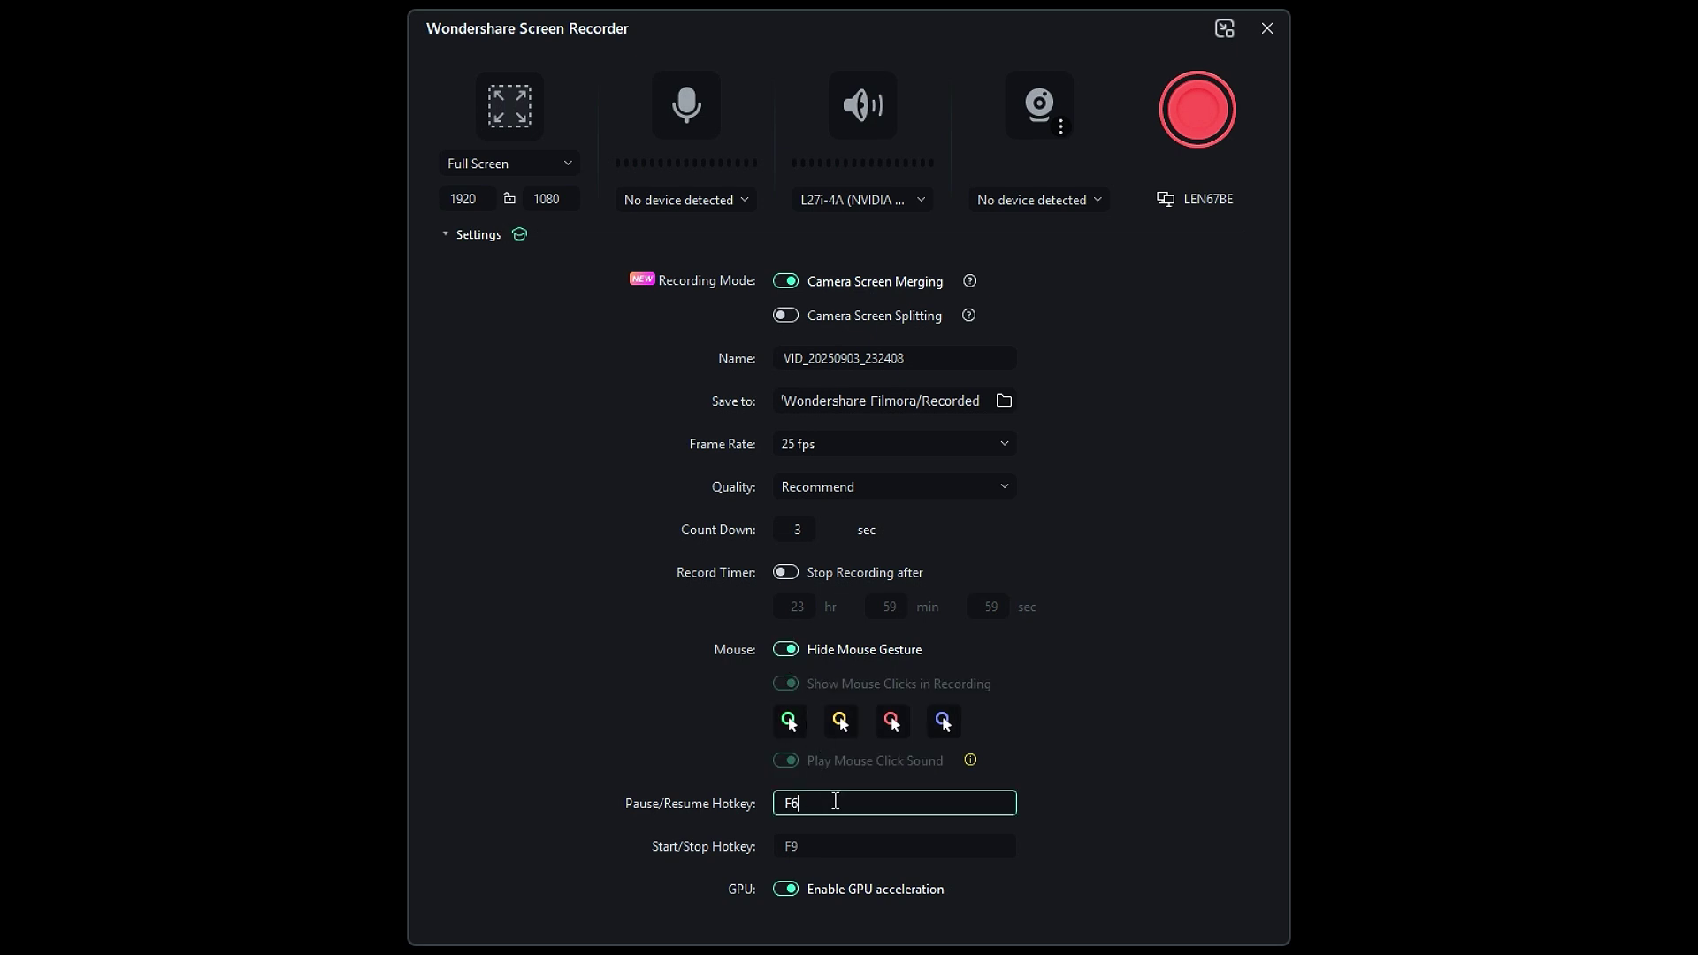
pyautogui.write('10')
pyautogui.click(833, 847)
pyautogui.click(1081, 788)
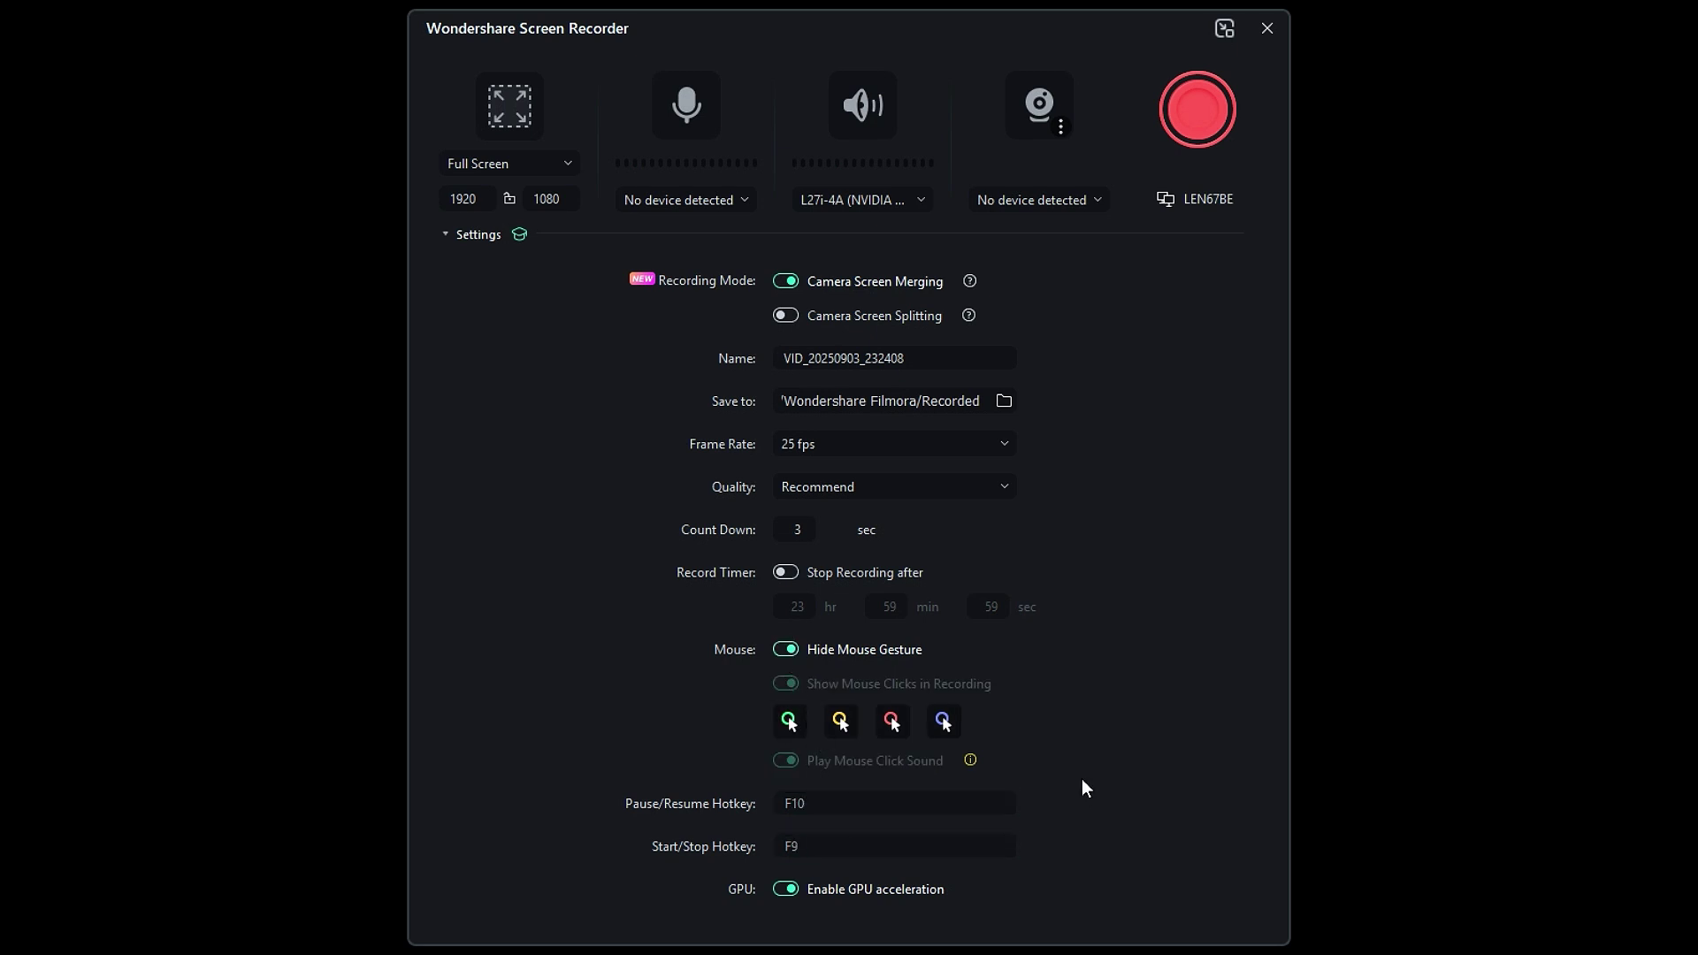
pyautogui.click(787, 283)
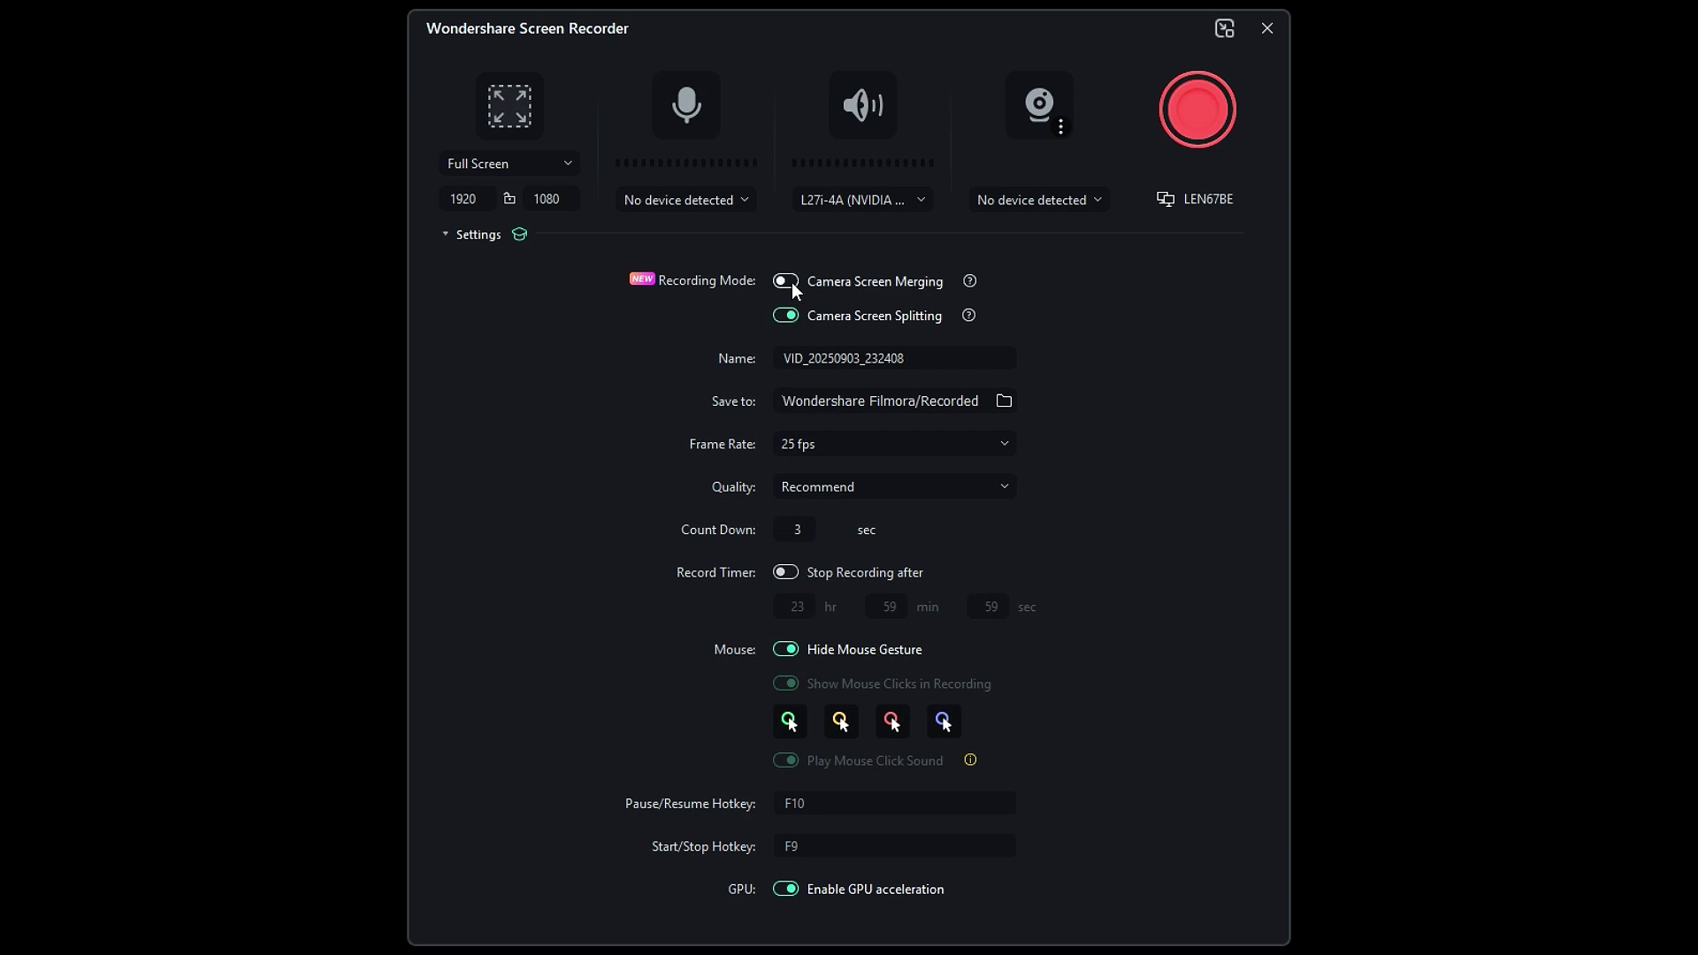